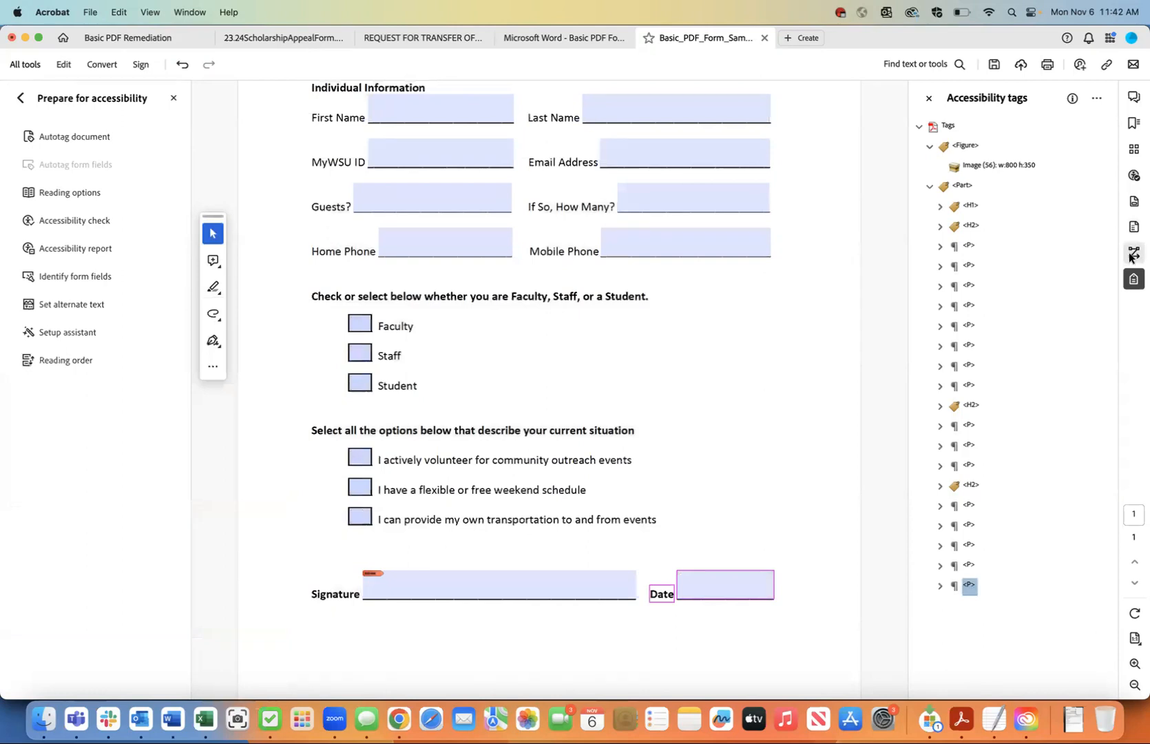
Show the form's content order and check the logo image, Registration Form title and Individual Information heading
left_click(1131, 254)
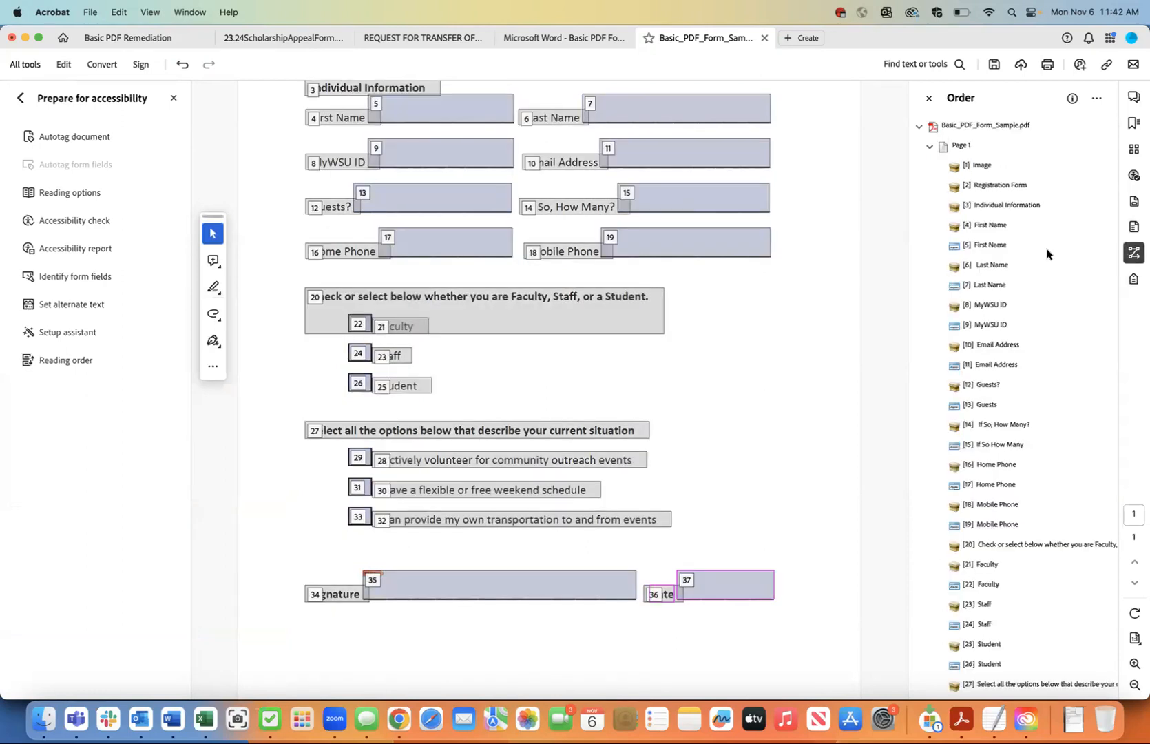
scroll(744, 260, "up", 5)
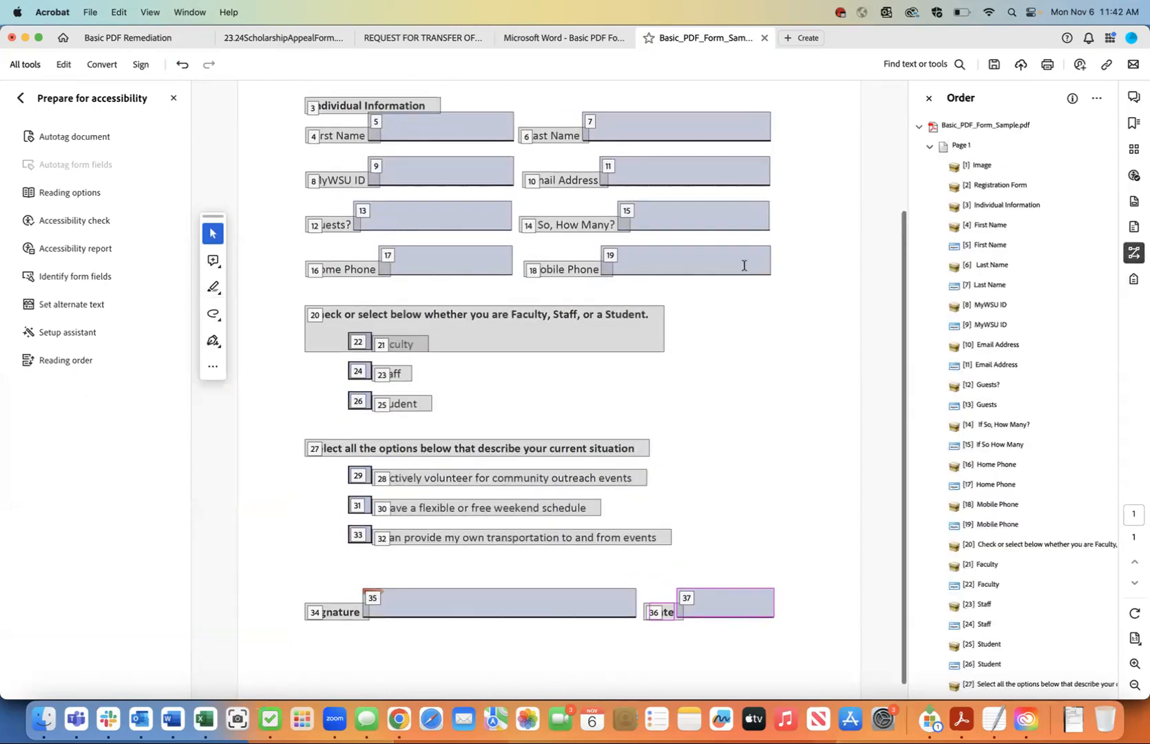
left_click(972, 164)
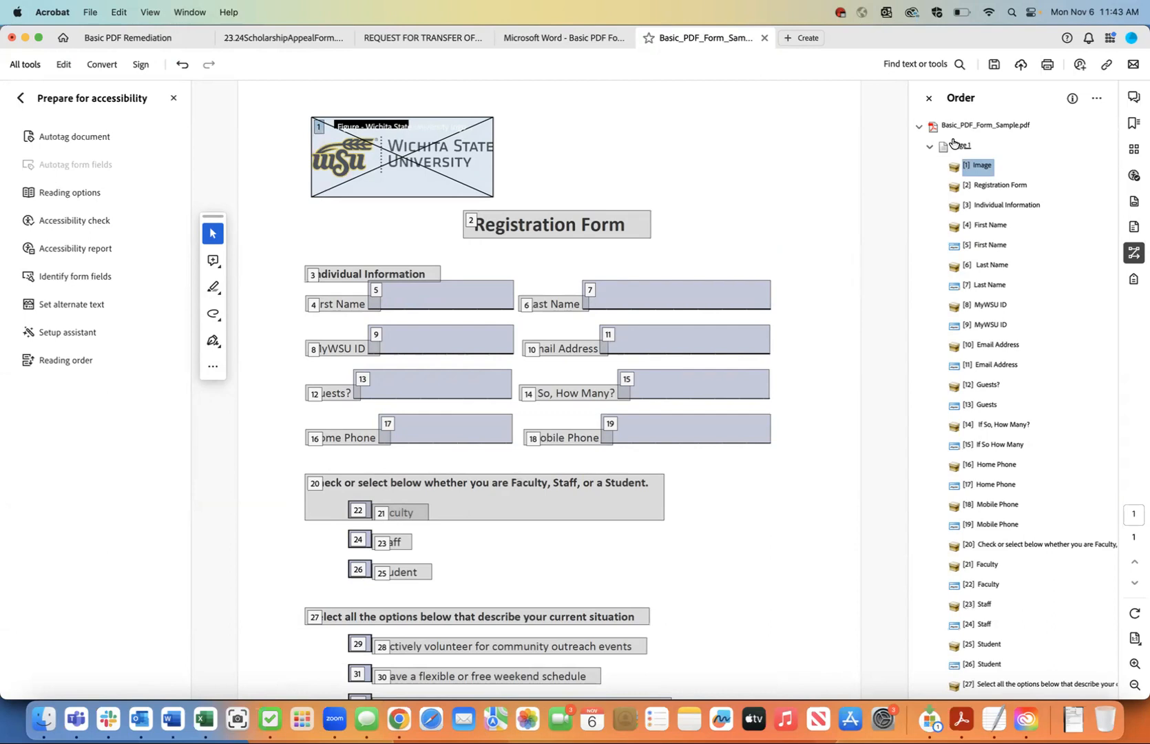
key("Down")
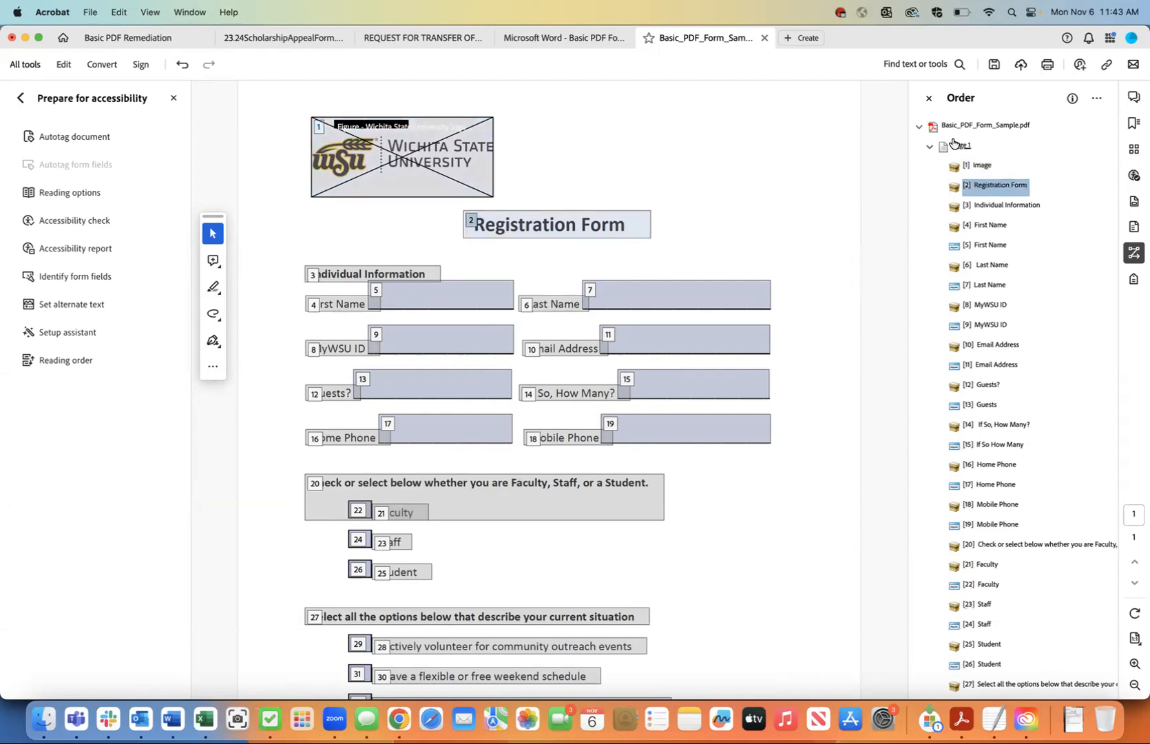
key("Down")
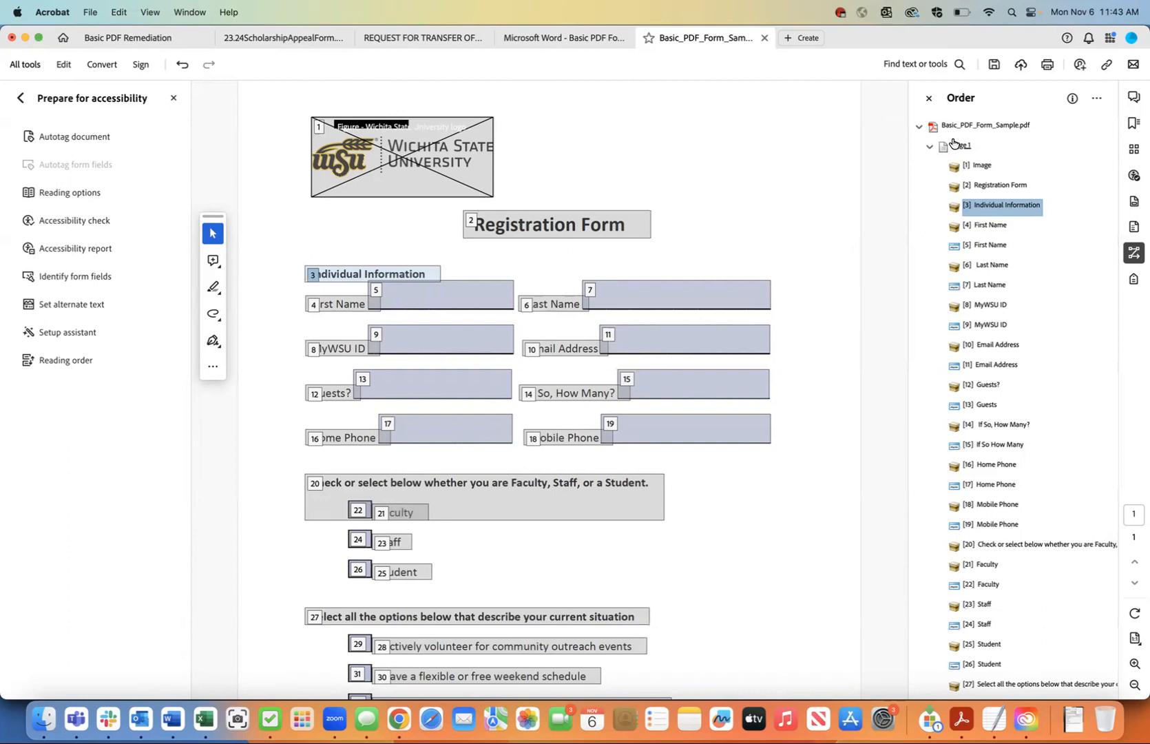
Step through the Individual Information labels and fields from First Name to Mobile Phone to check their reading order
key("Down")
key("Down")
key("Down")
key("Down")
key("Down")
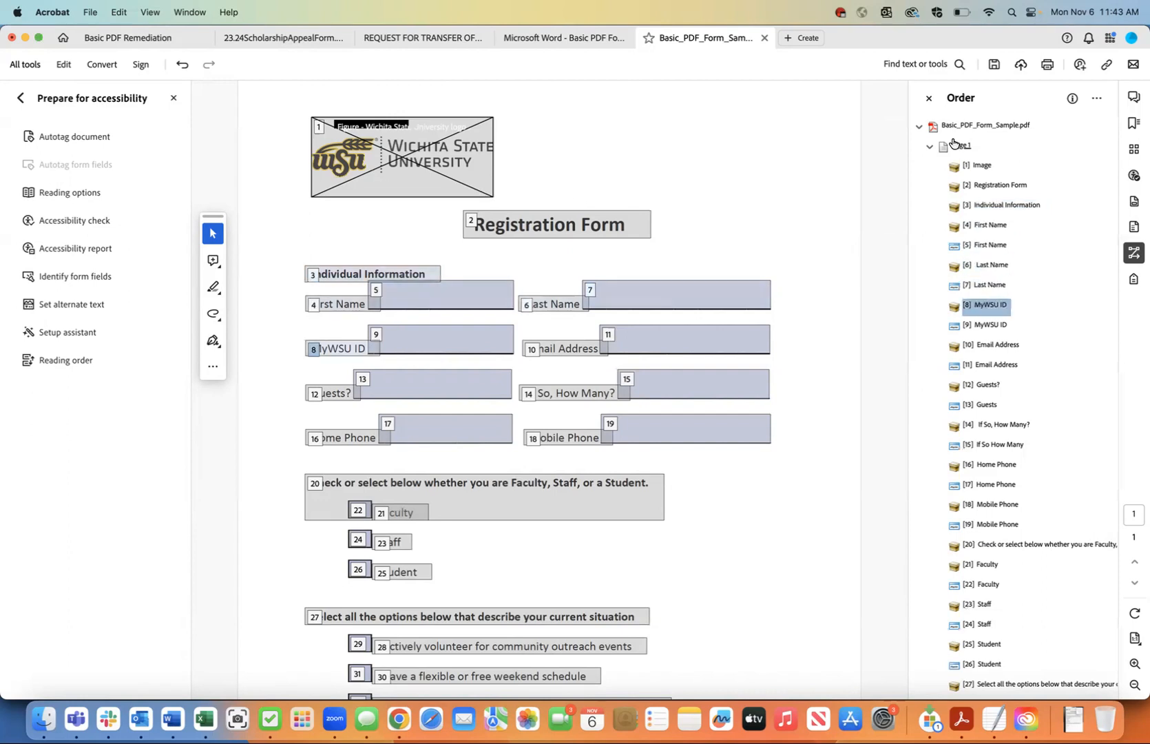
key("Down")
key("Down")
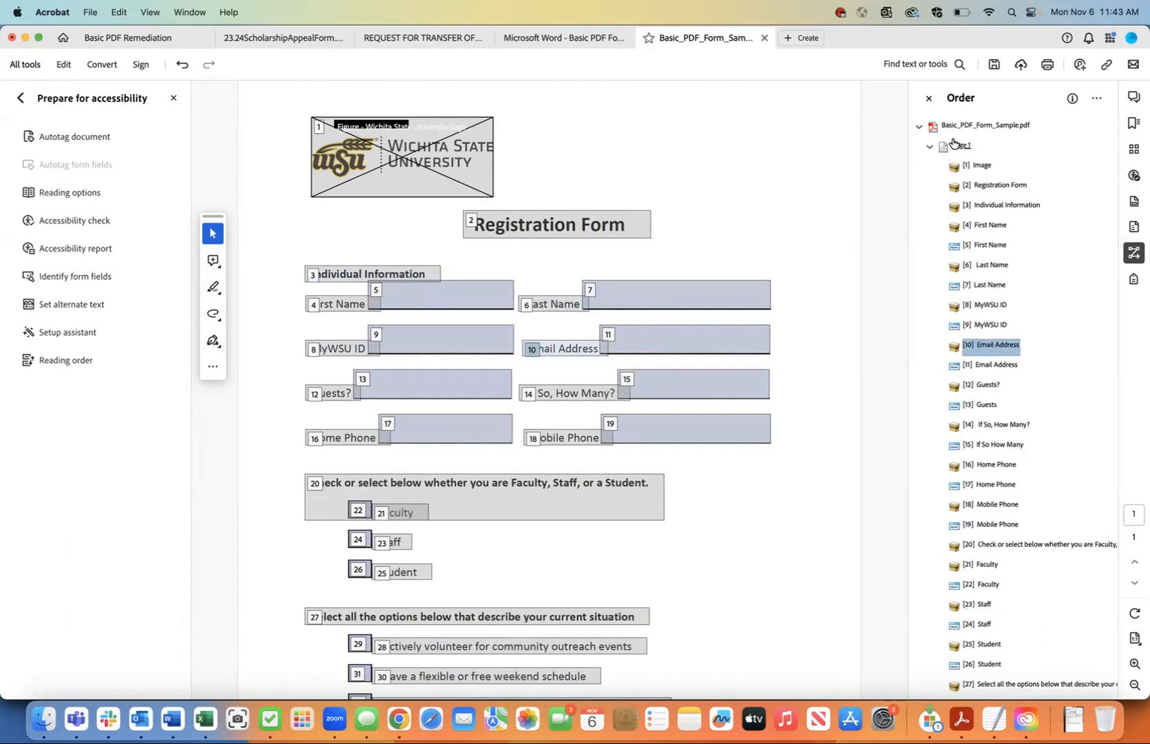
key("Down")
key("Down")
key("Down")
key("Down")
key("Down")
key("Down")
key("Down")
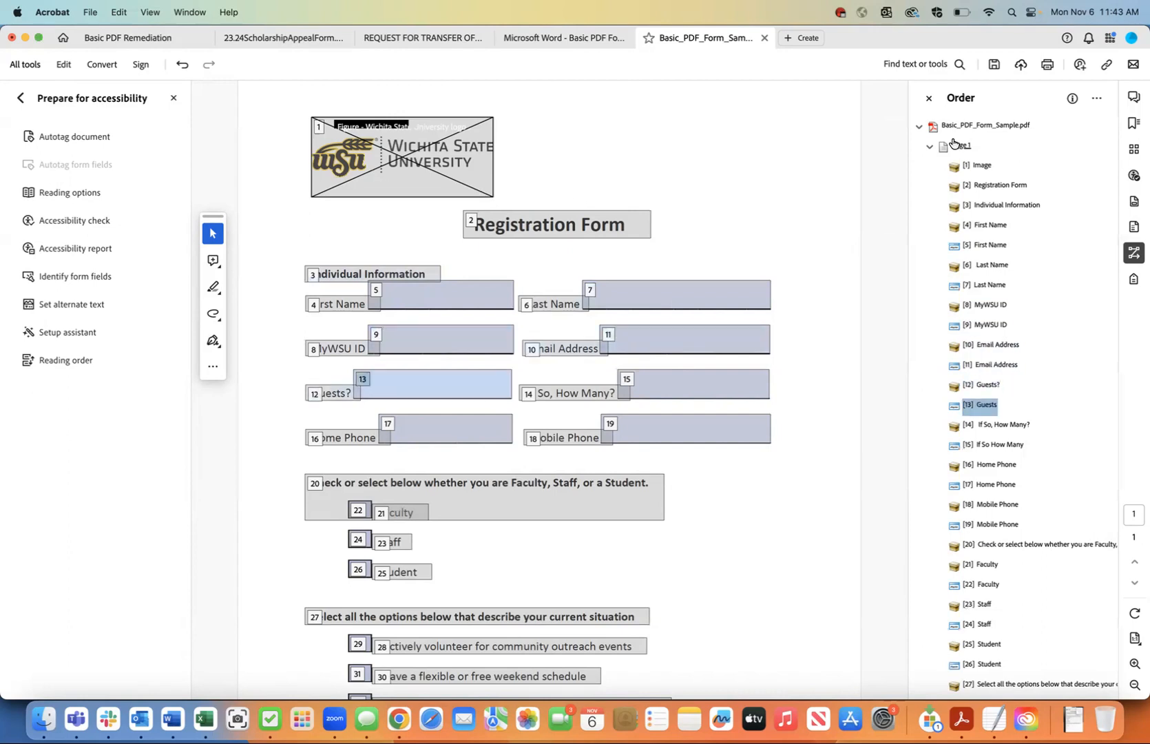
key("Down")
key("Down")
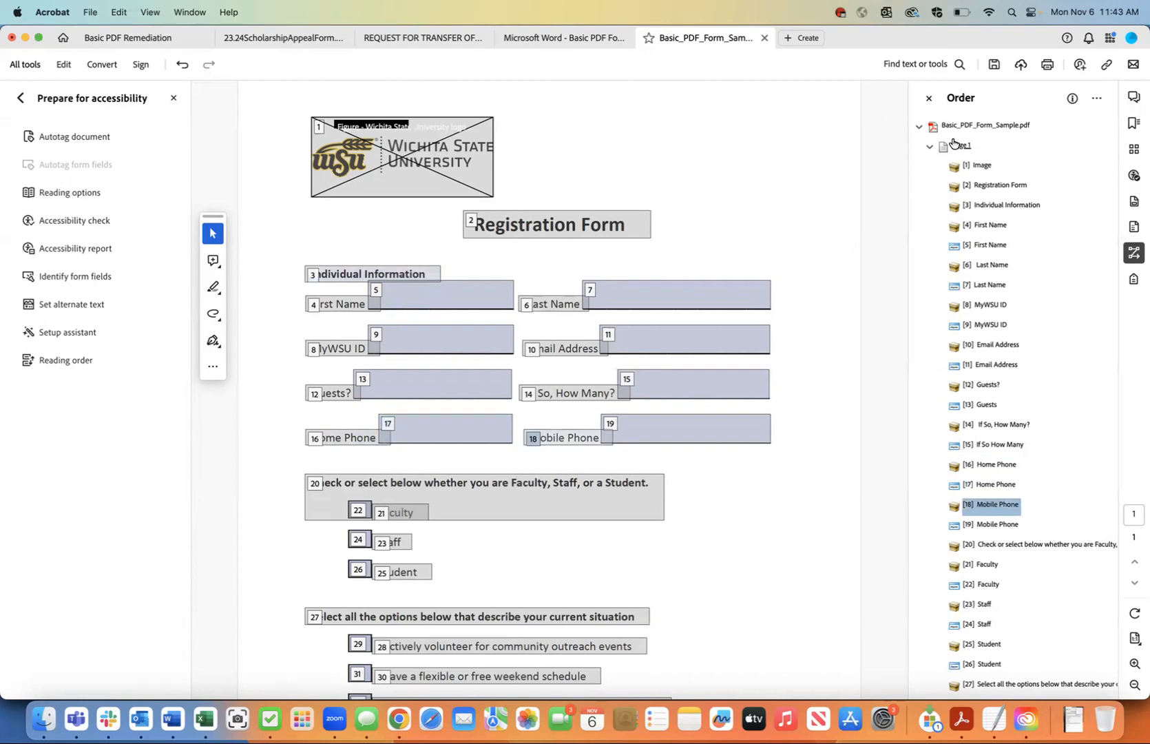
Check the reading order of the Faculty, Staff and Student question with its labels and checkboxes
key("Down")
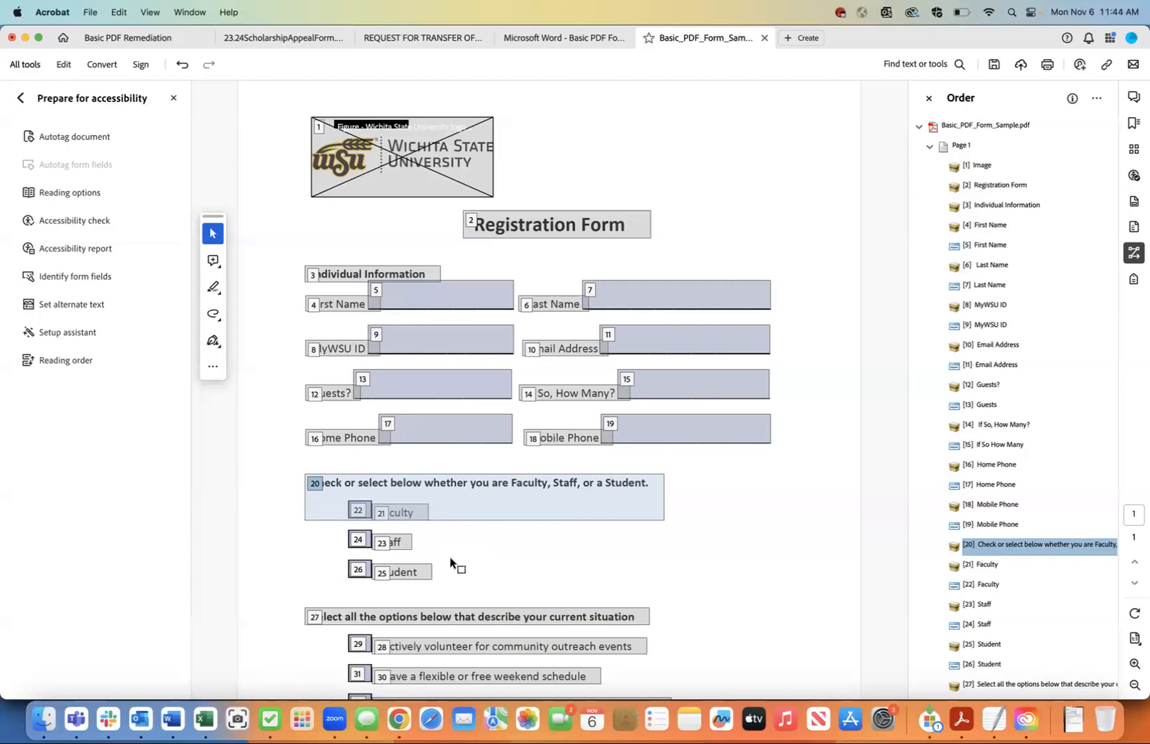
key("Down")
key("Down")
key("Down")
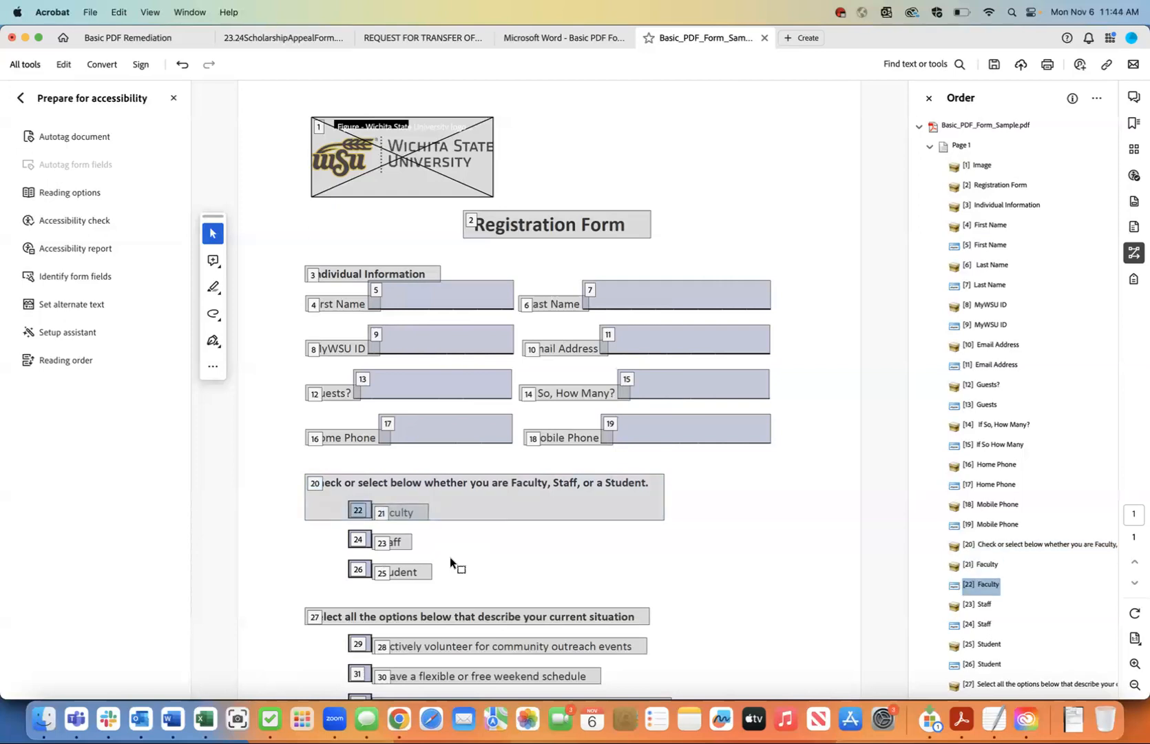
key("Down")
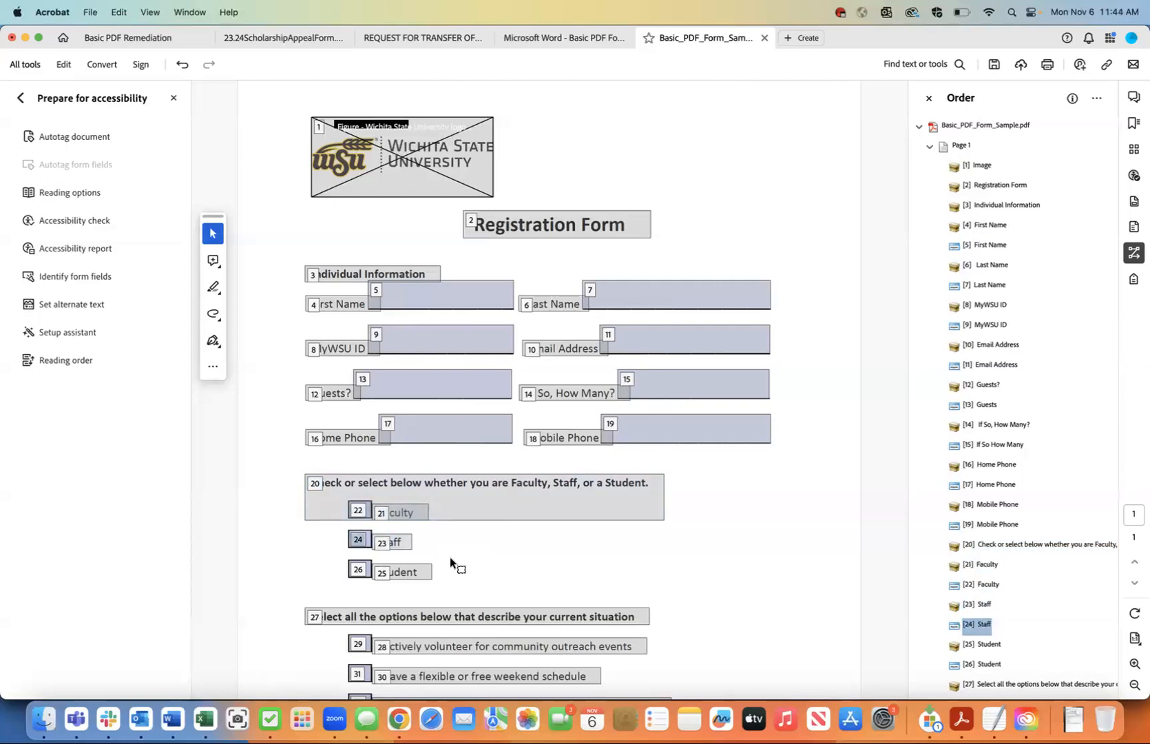
key("Down")
key("Down")
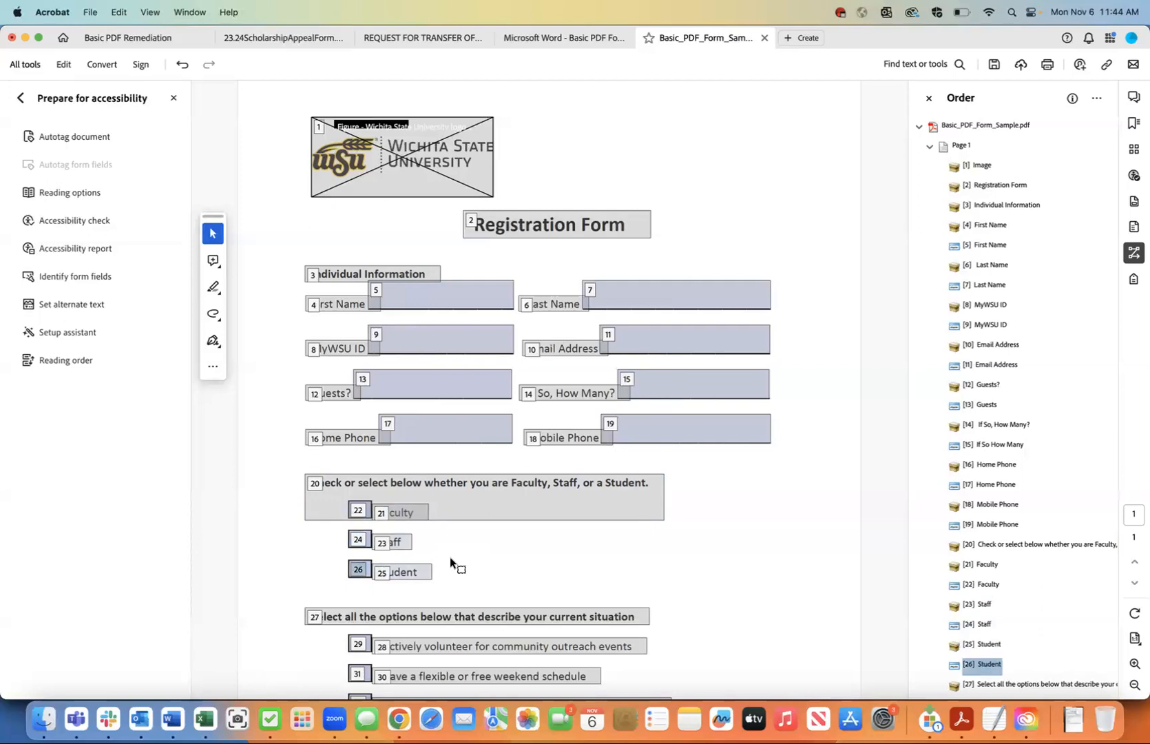
Check the reading order of the current-situation question and its three volunteer, schedule and transportation options
scroll(451, 556, "down", 5)
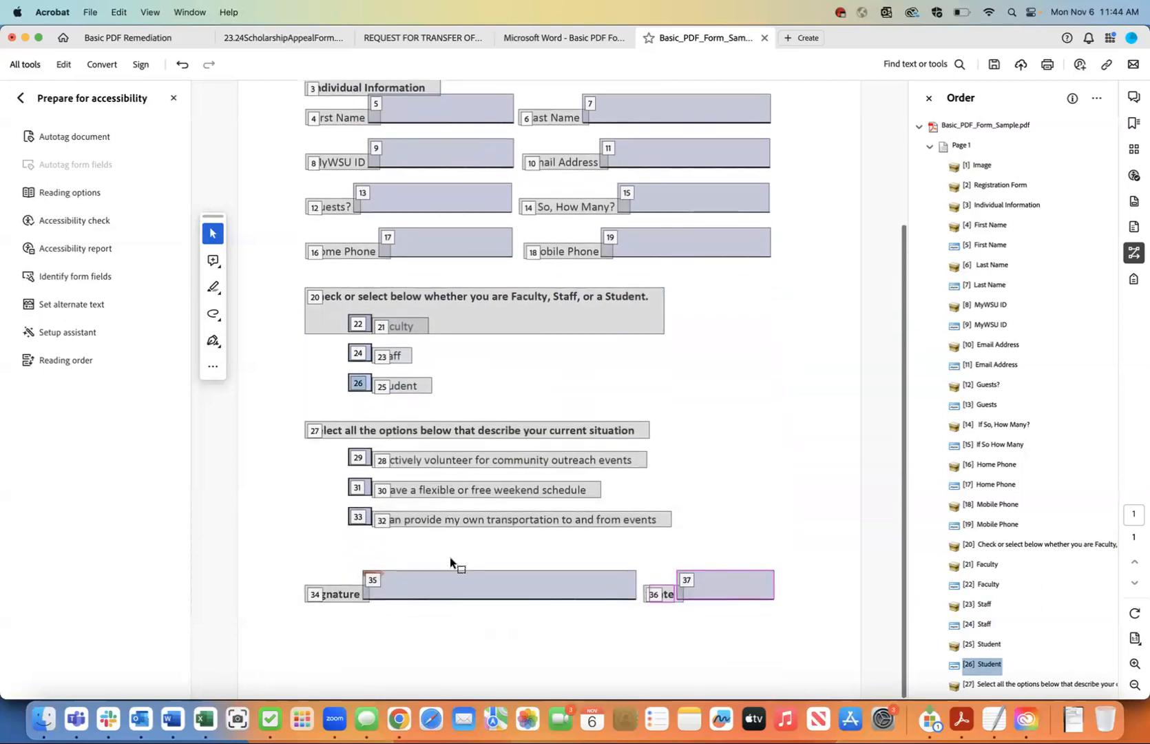
key("Down")
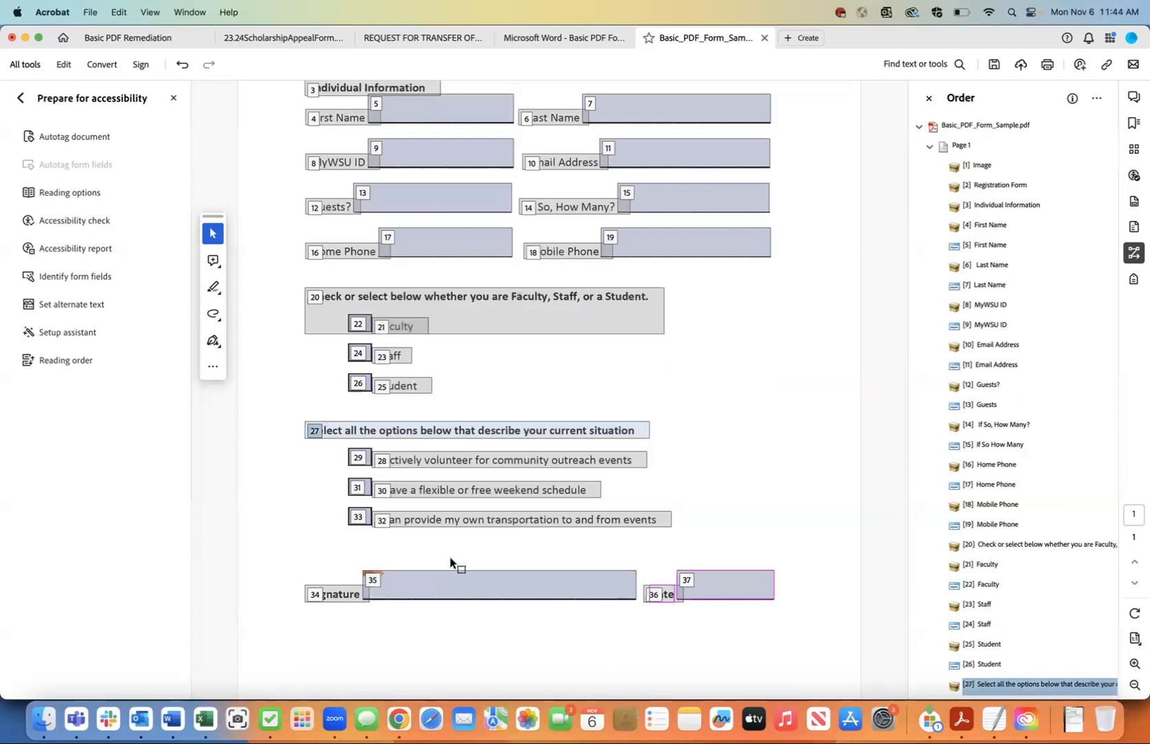
key("Down")
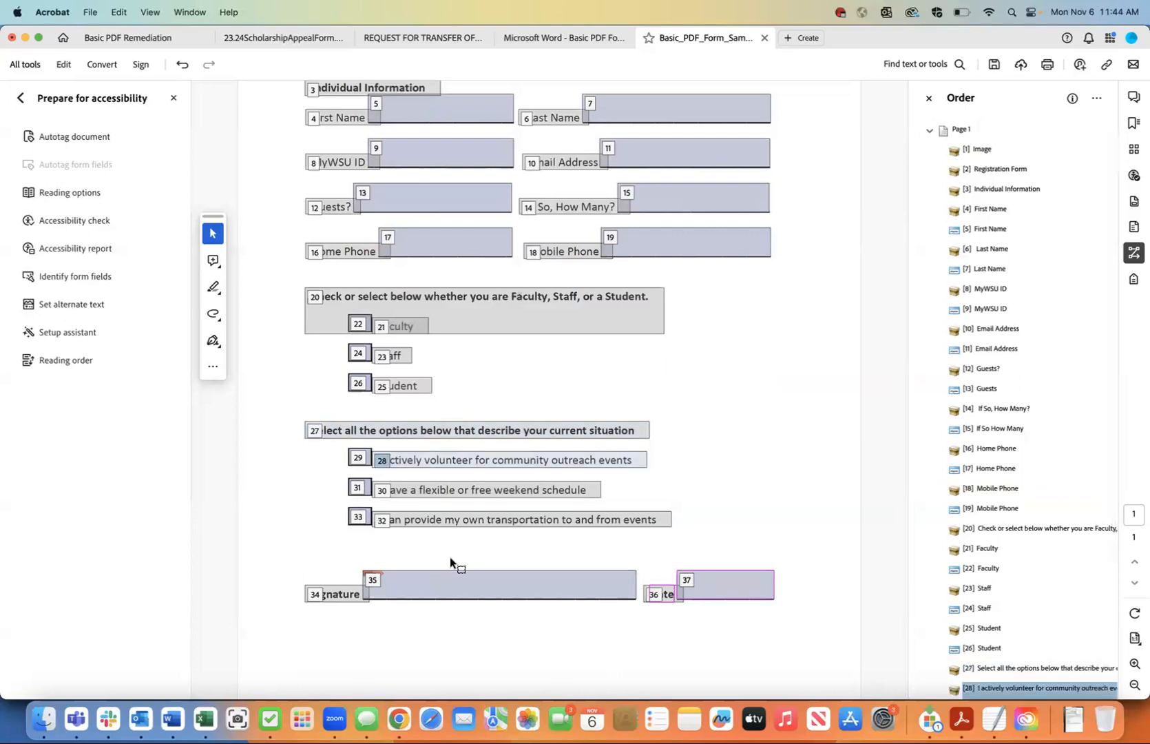
key("Down")
key("Down")
key("Down")
key("Down")
key("Down")
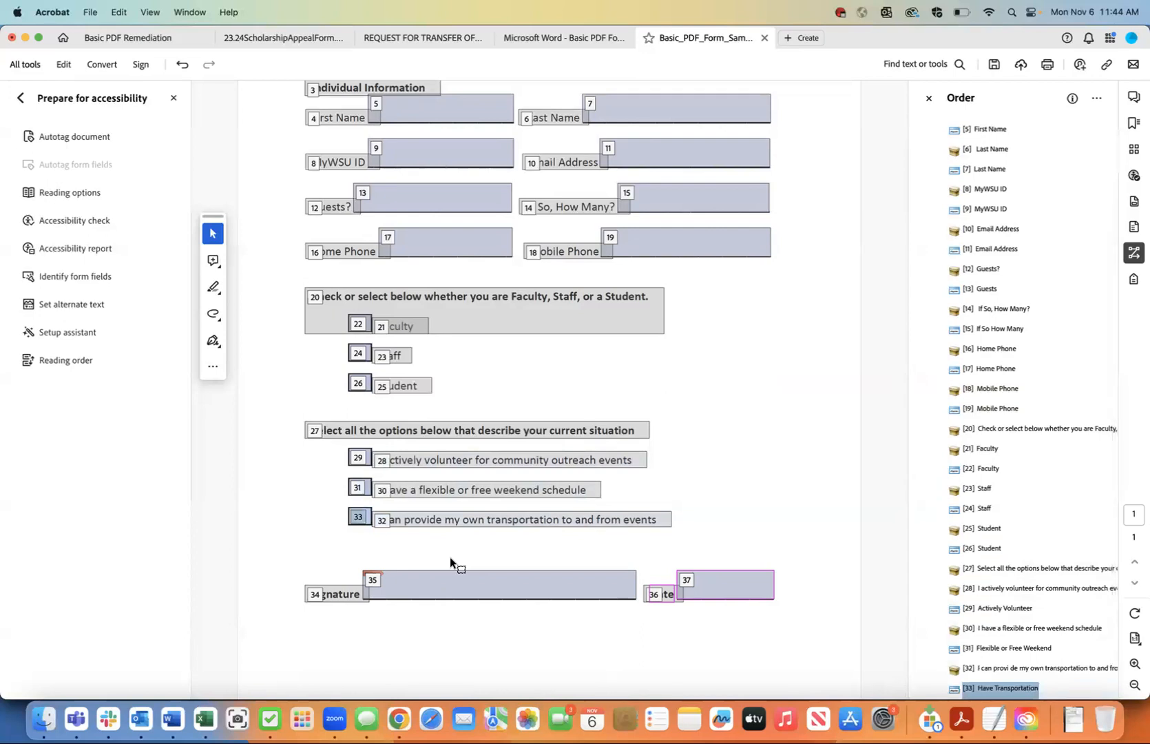
Check the order of the Signature and Date labels and fields, and look over the order list once more
key("Down")
key("Down")
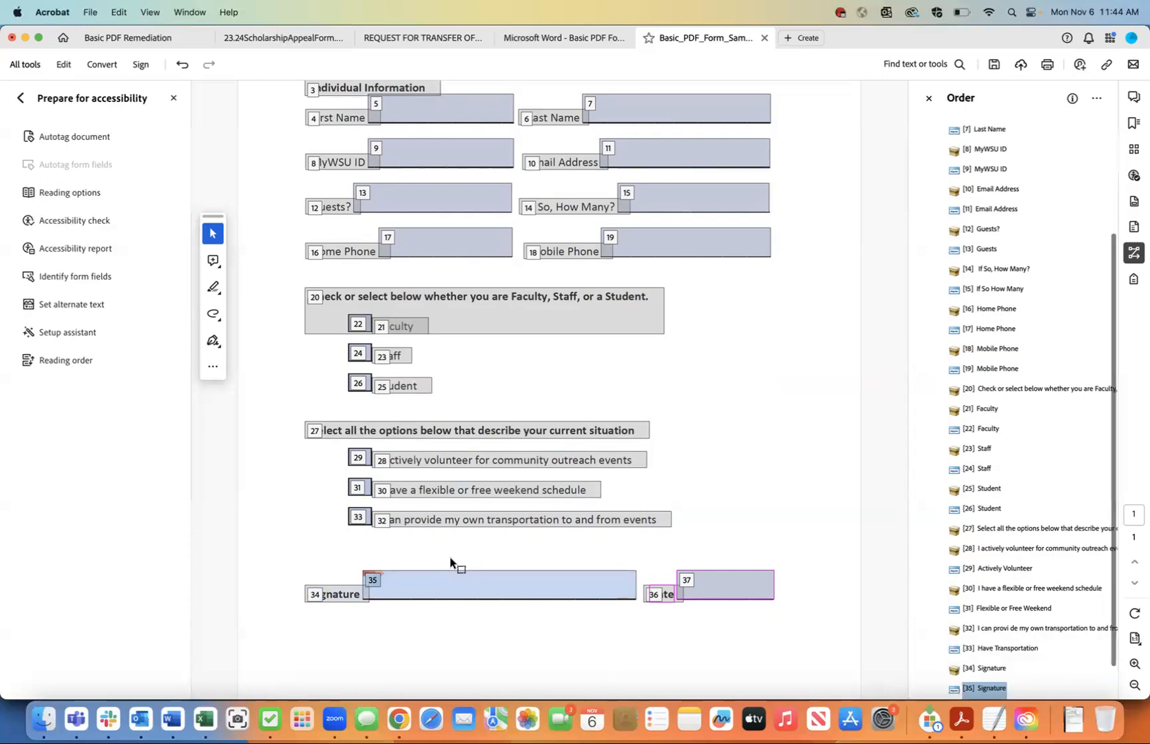
key("Down")
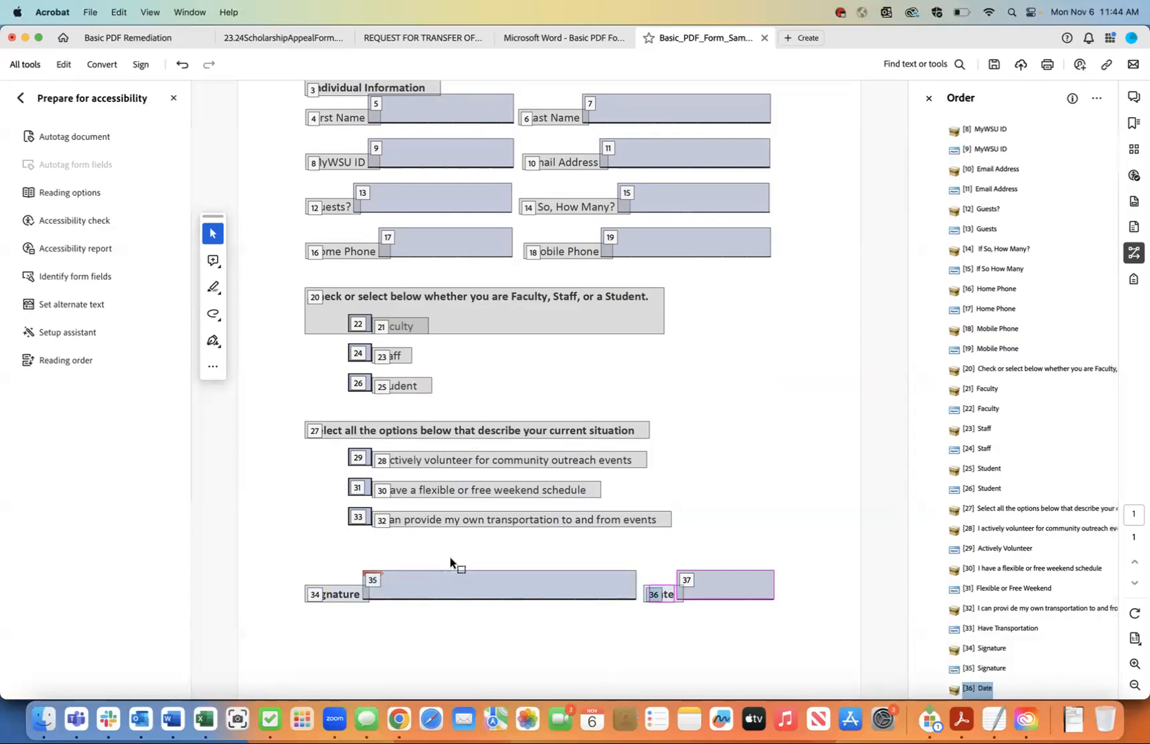
key("Down")
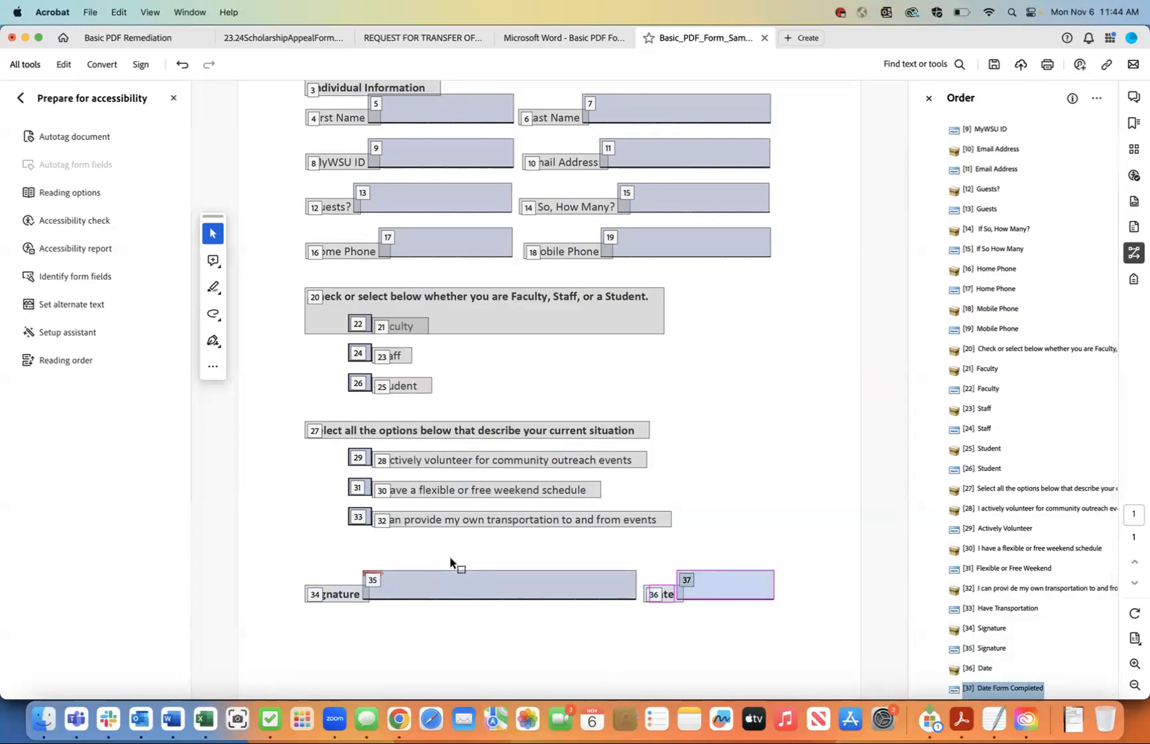
scroll(974, 409, "up", 1)
scroll(975, 407, "up", 5)
scroll(975, 406, "down", 5)
scroll(974, 406, "up", 5)
scroll(968, 548, "down", 1)
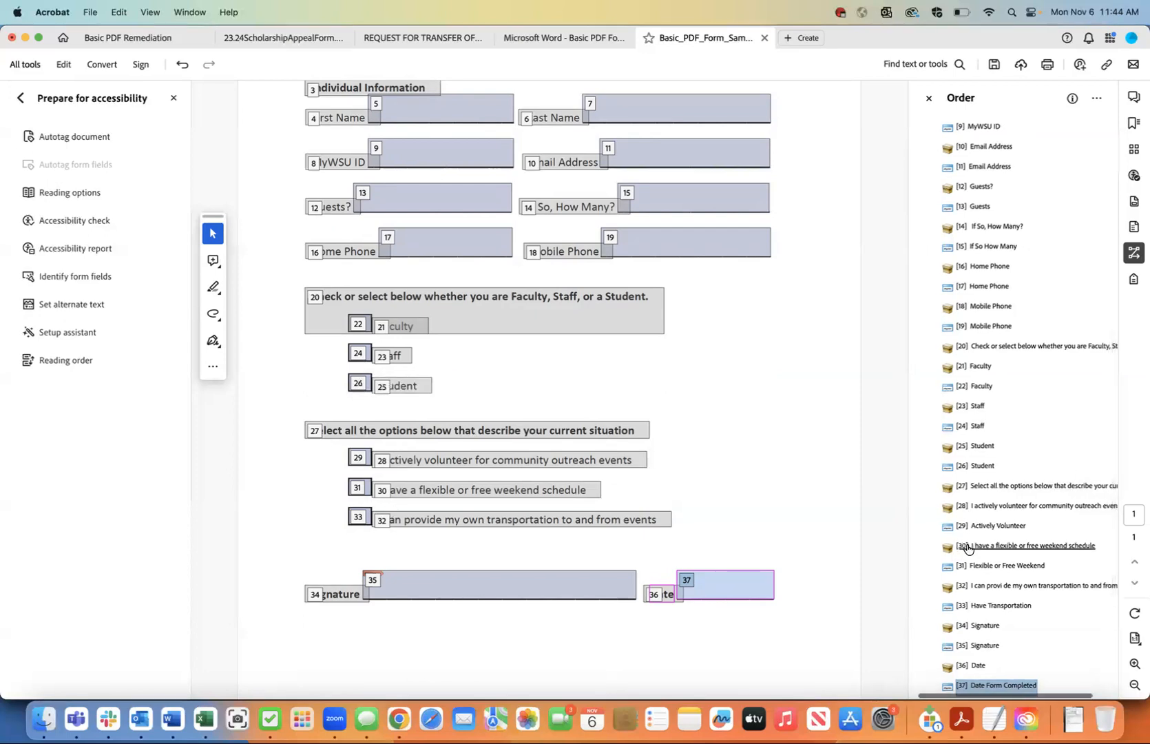
Save the form and run the accessibility check on all pages with an accessibility report
left_click(87, 10)
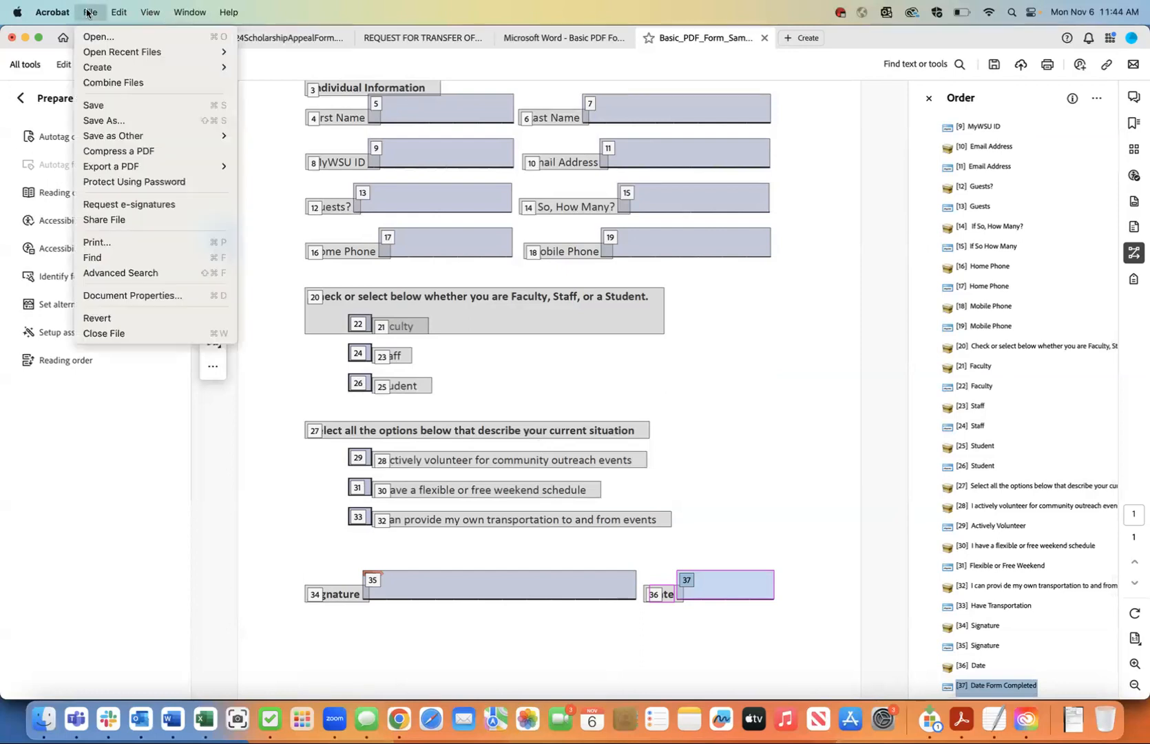
left_click(97, 106)
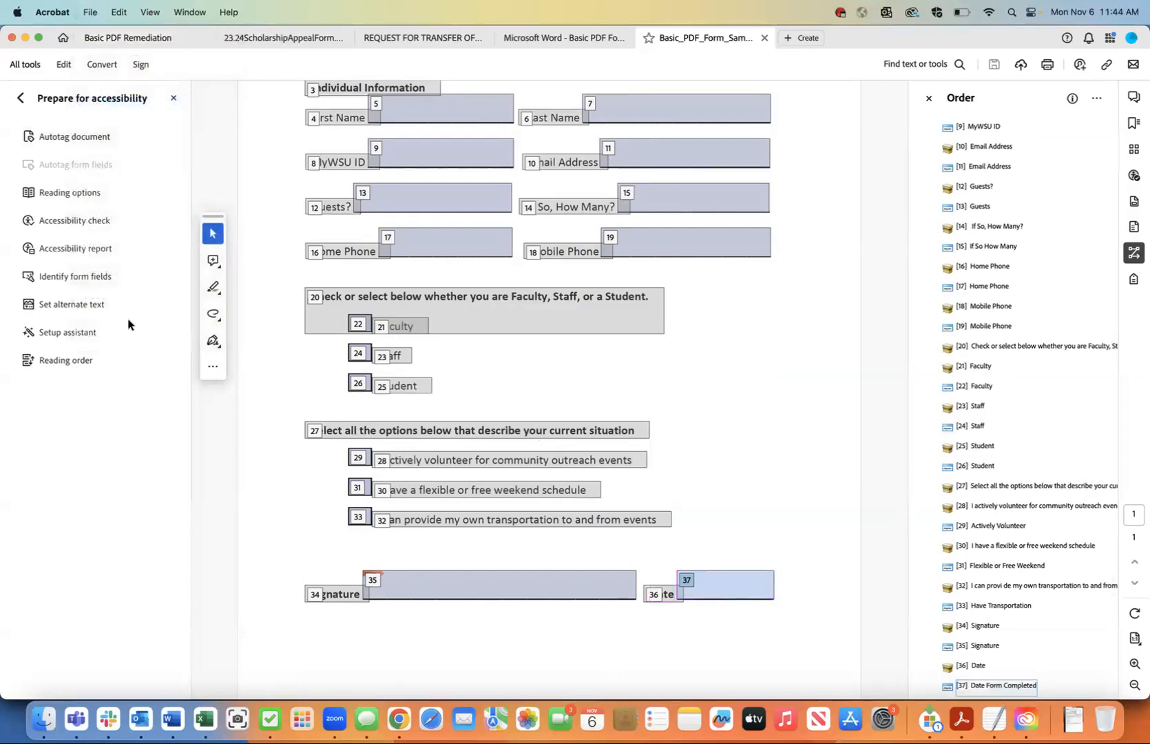
left_click(69, 223)
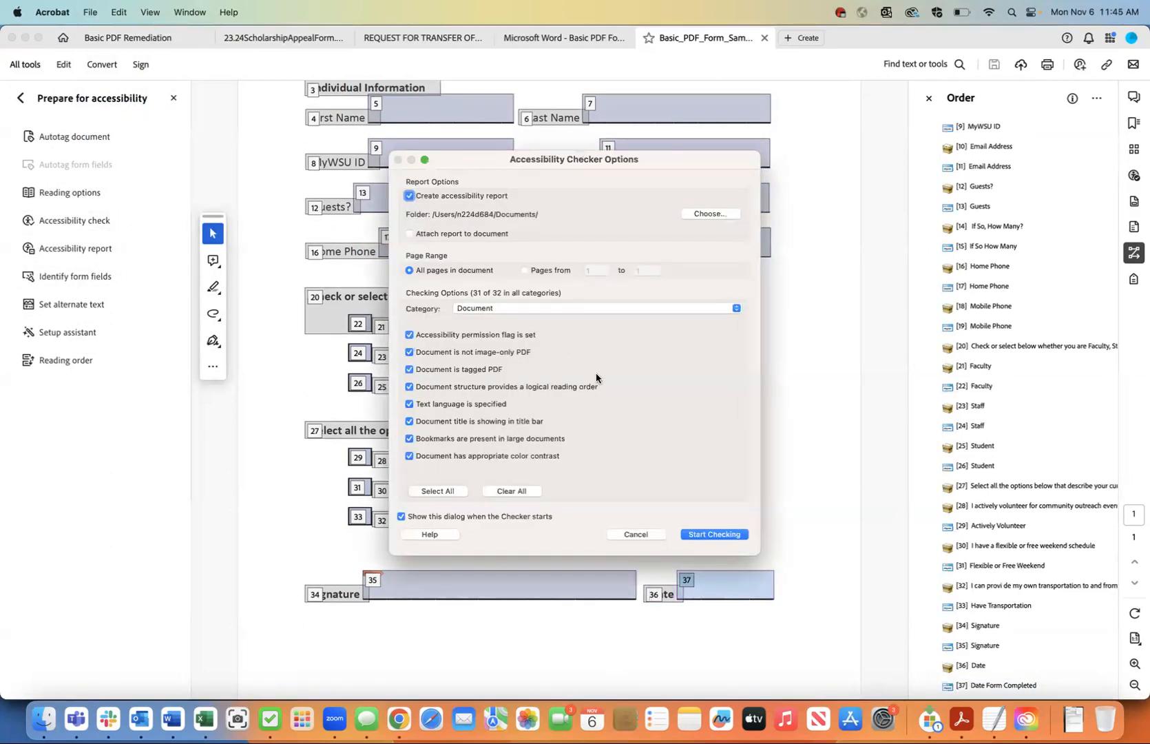
left_click(716, 534)
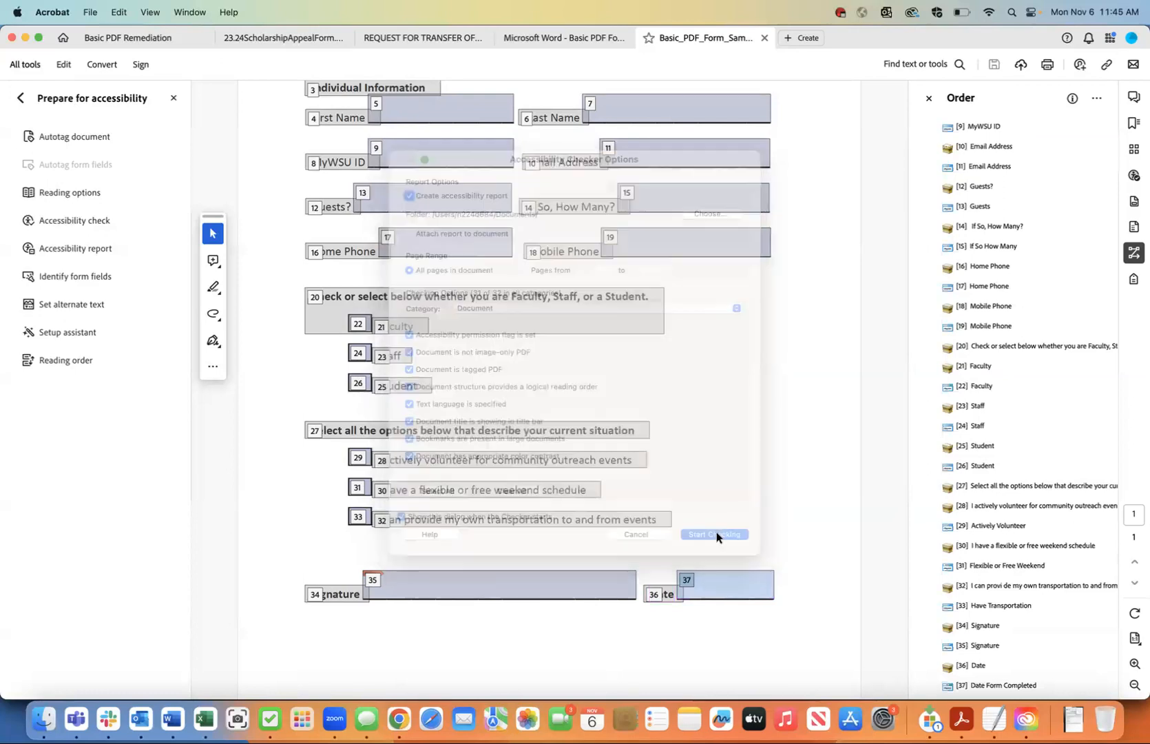
Examine the Forms issue in the accessibility results and locate the field that fails the field descriptions check
left_click(917, 128)
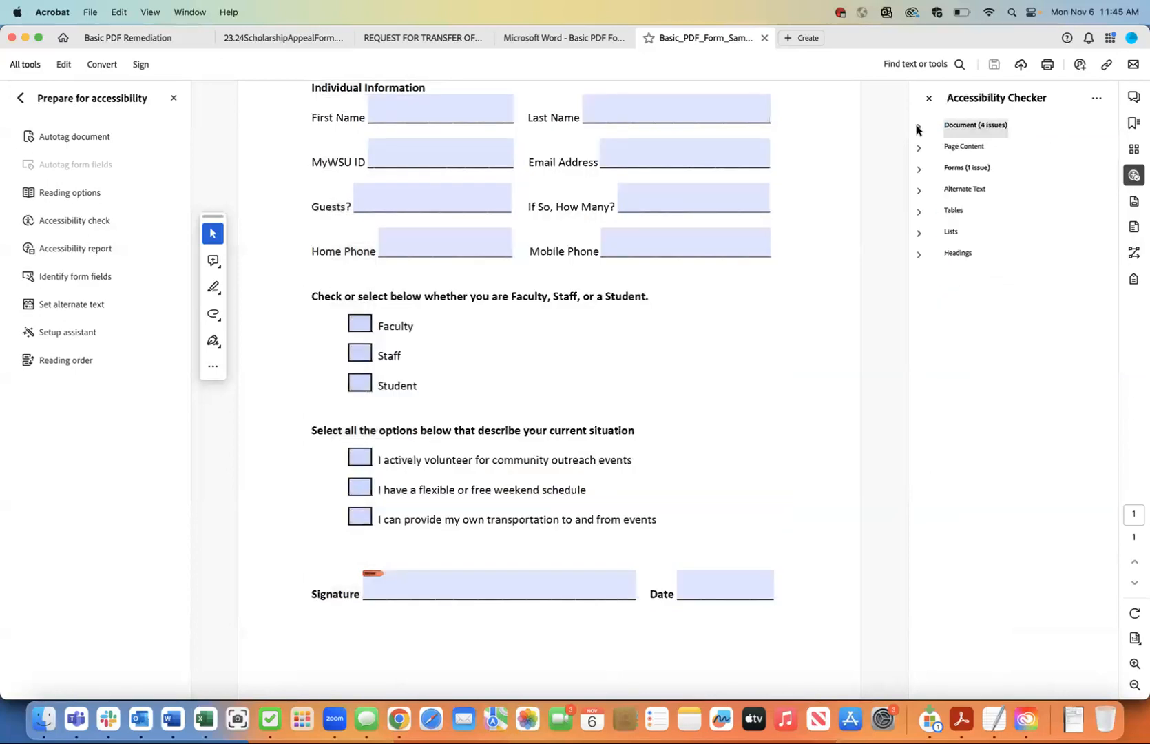
left_click(918, 170)
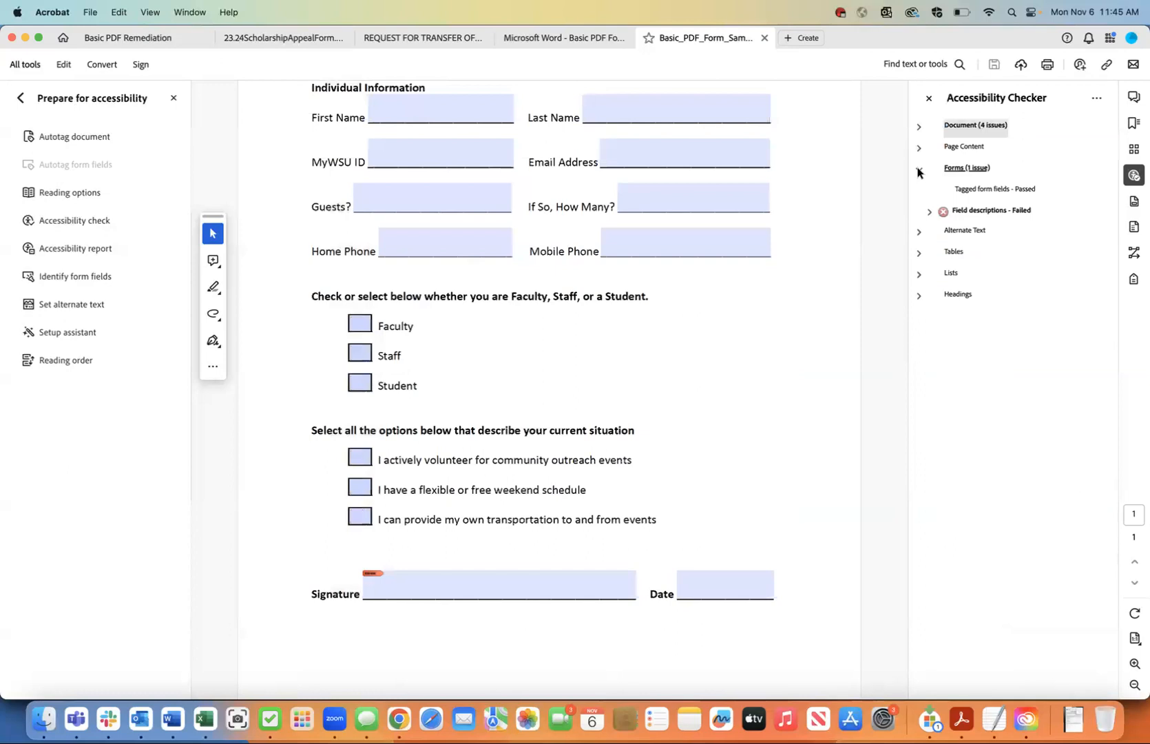
left_click(927, 211)
left_click(972, 231)
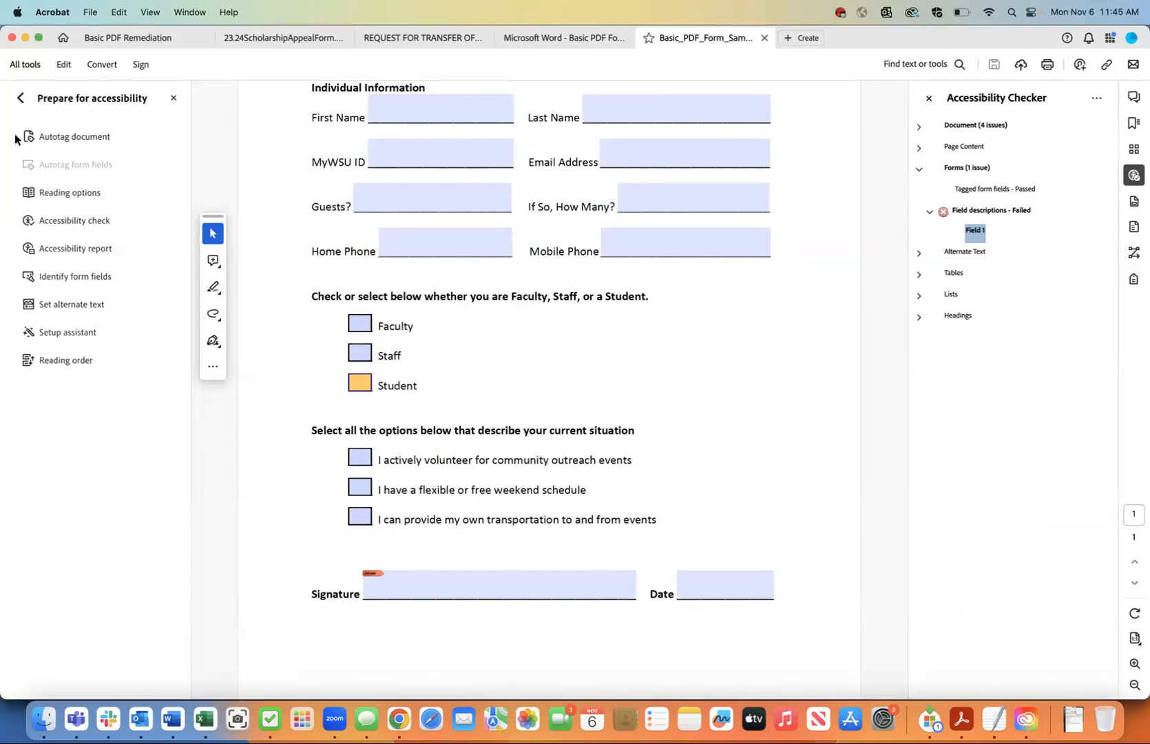
Switch to preparing the form and open the properties of the Student checkbox
left_click(20, 97)
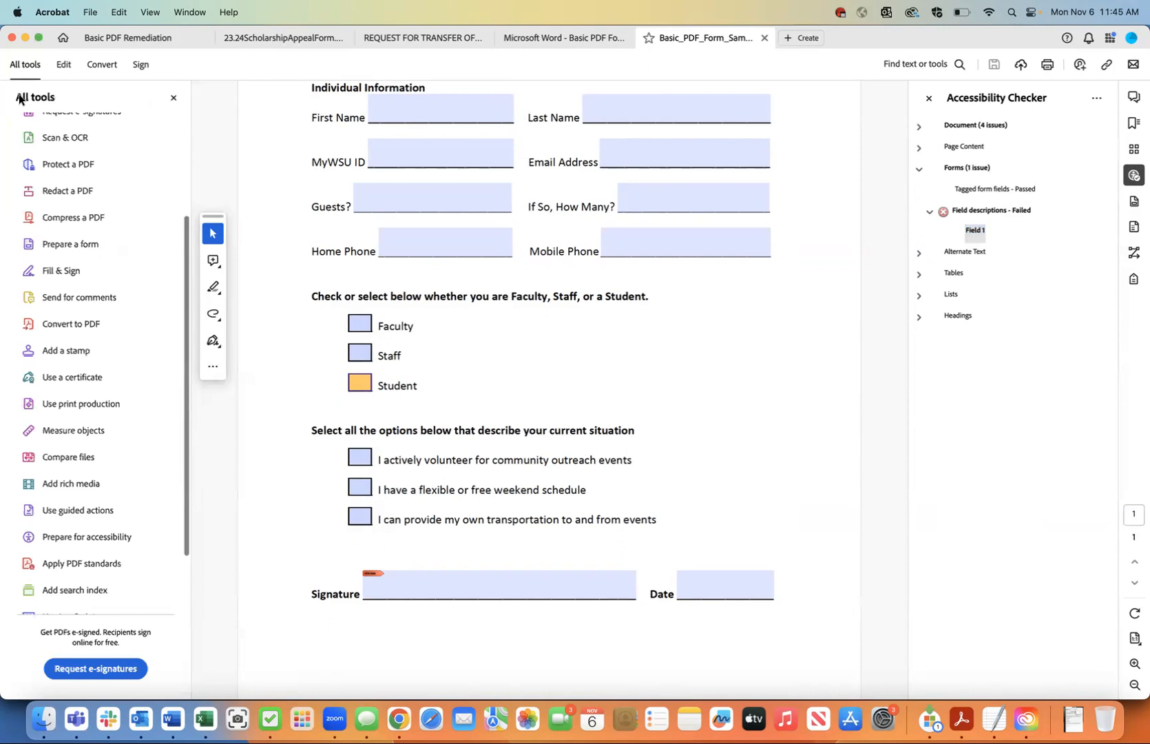
left_click(57, 245)
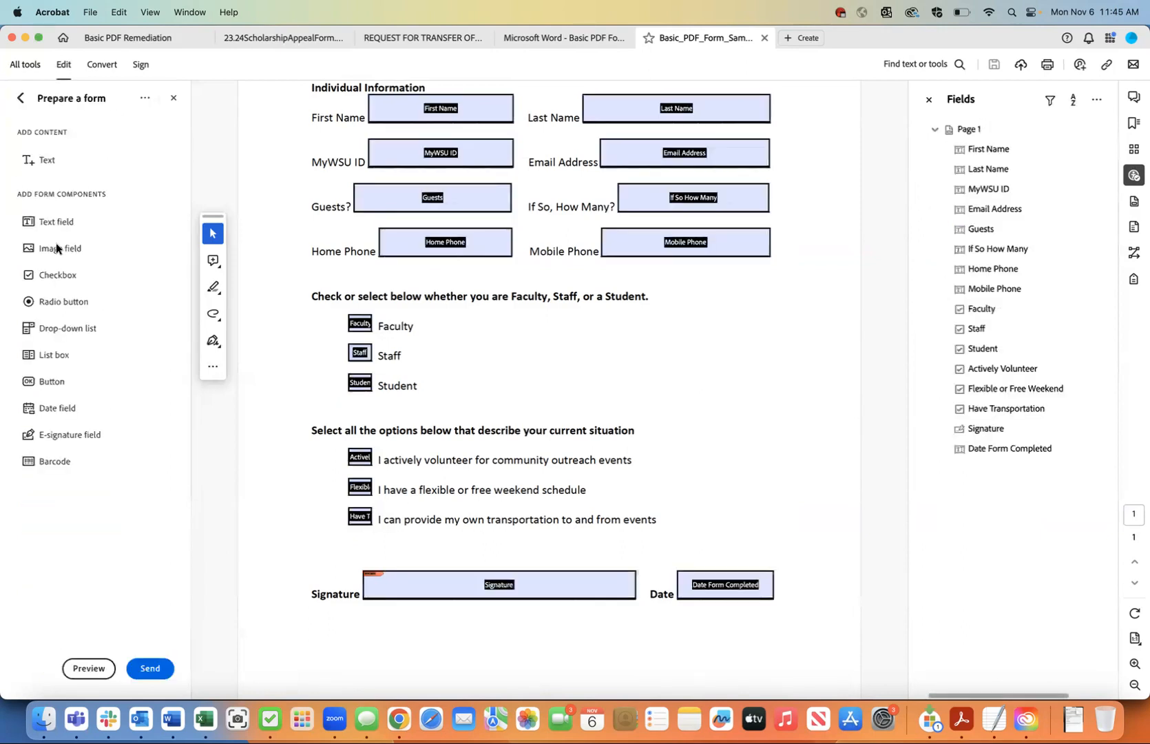
double_click(359, 383)
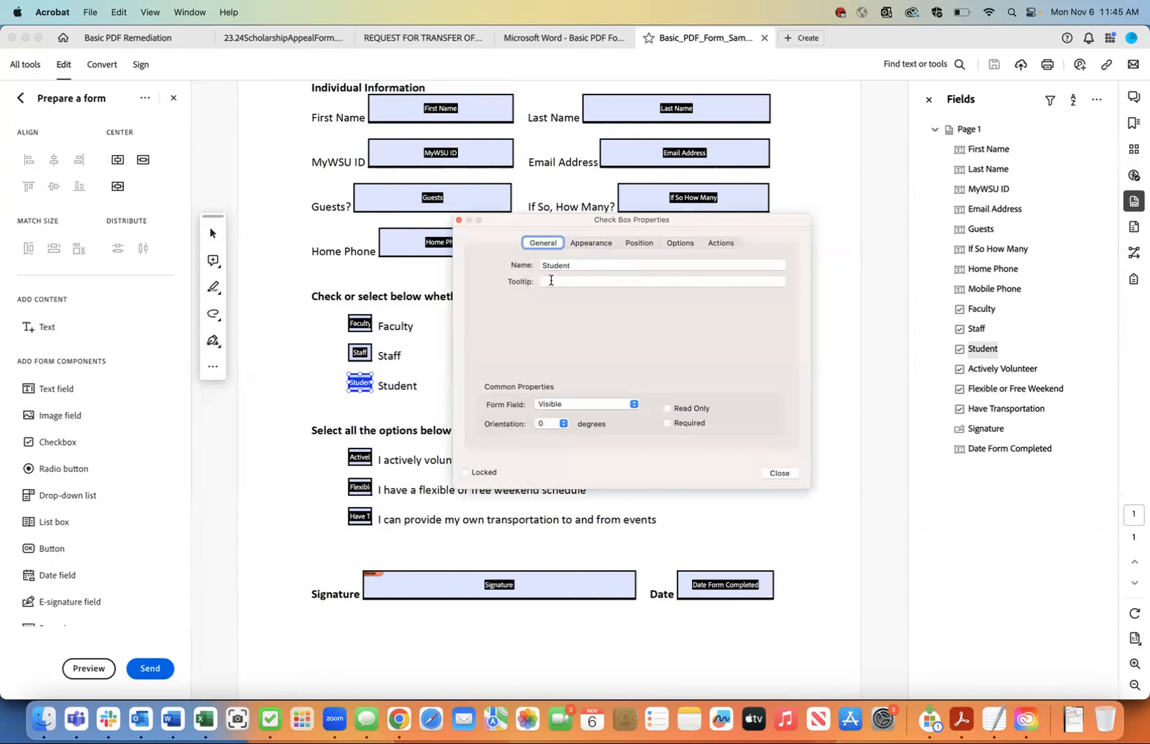
Compare the tooltips of the Staff, Student, Actively Volunteer, Flexible or Free Weekend and Have Transportation checkboxes
left_click(359, 353)
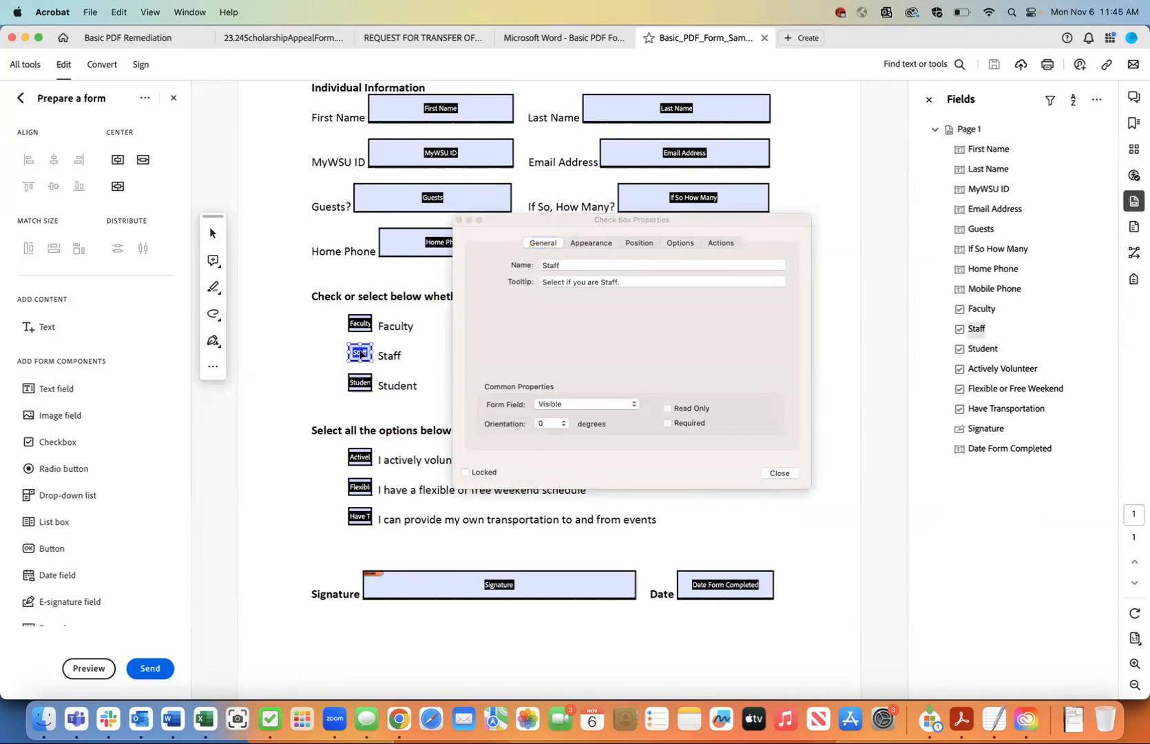
left_click(358, 384)
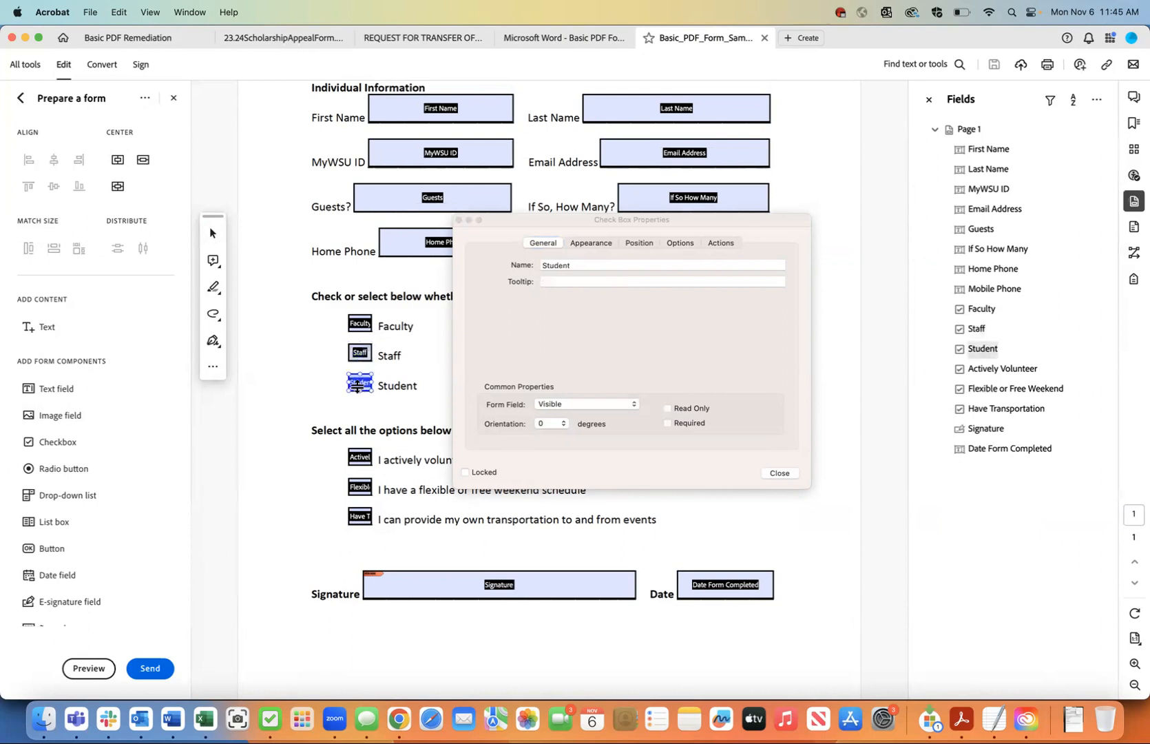
left_click(358, 458)
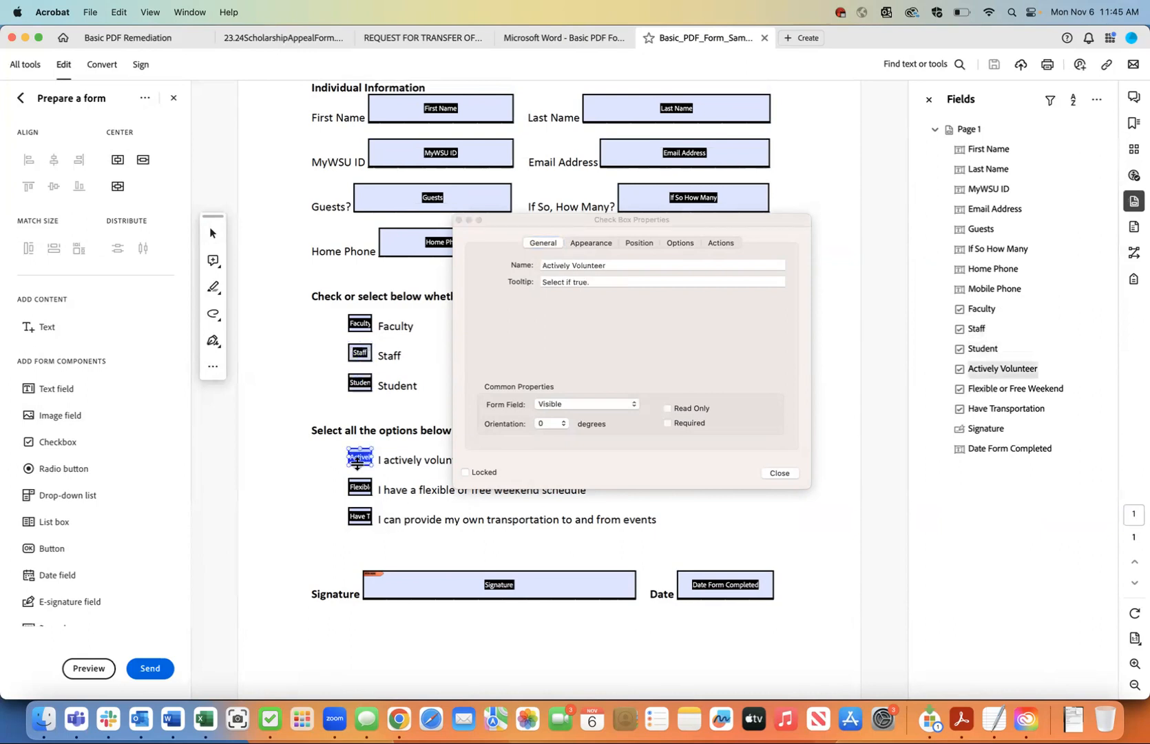
left_click(358, 487)
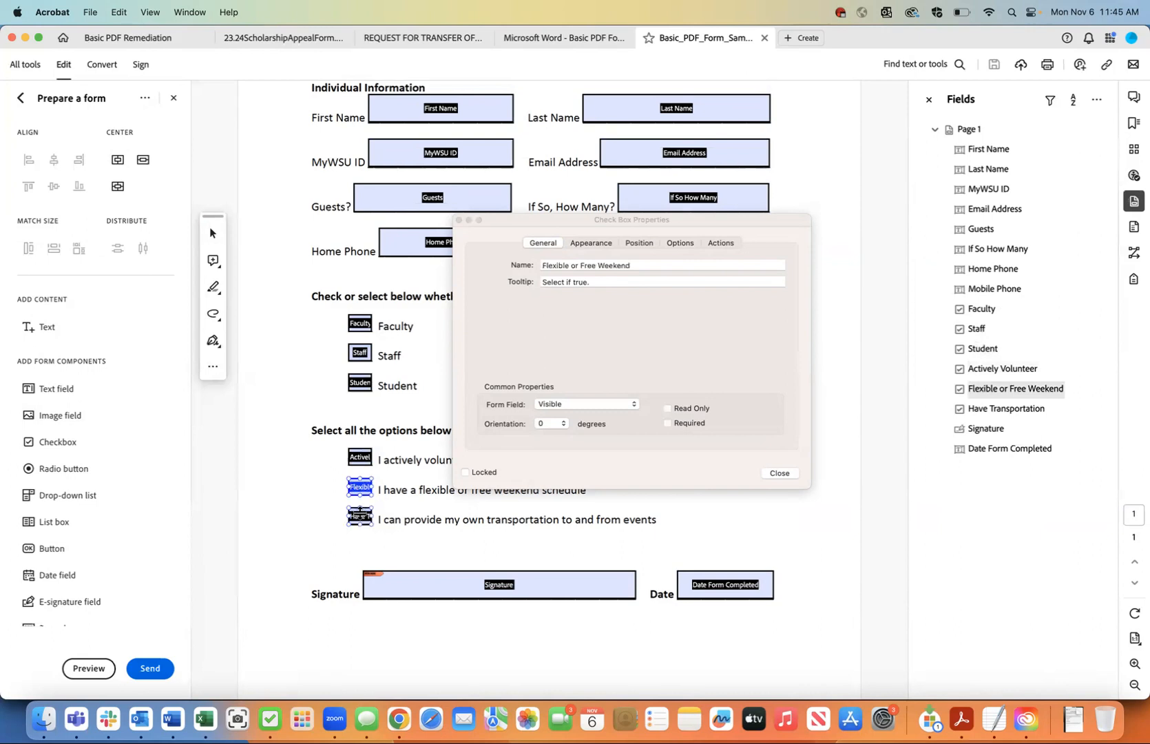
left_click(359, 516)
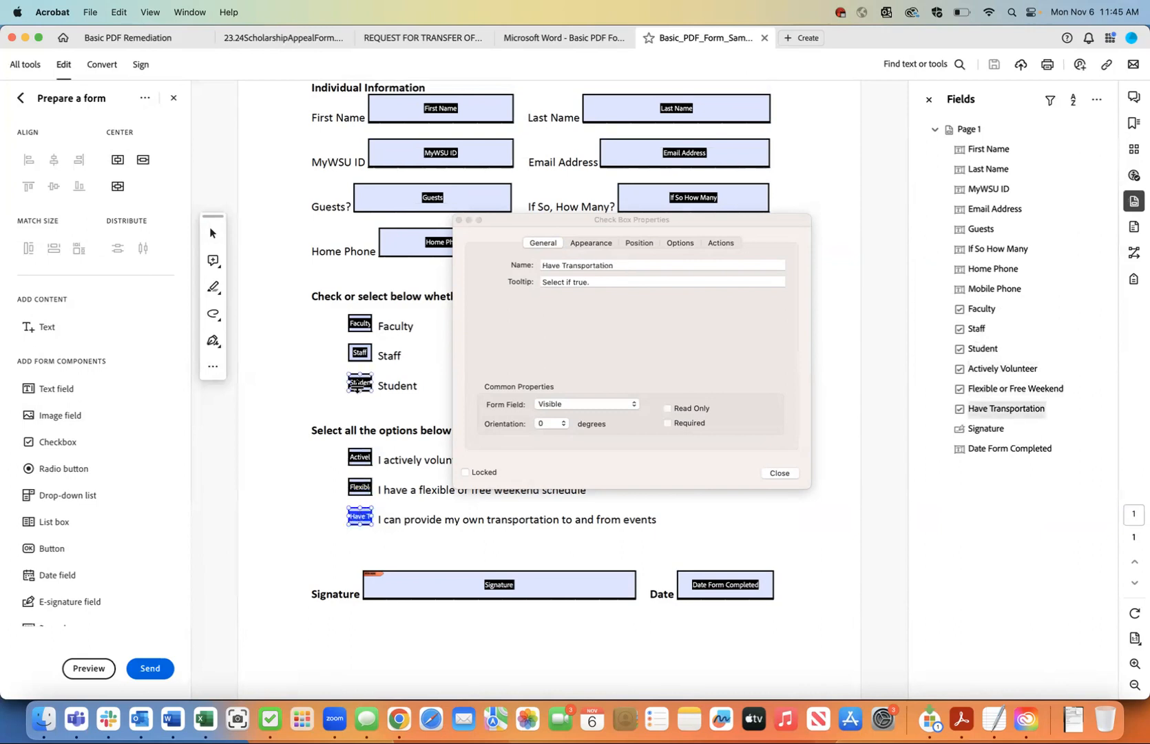
left_click(359, 355)
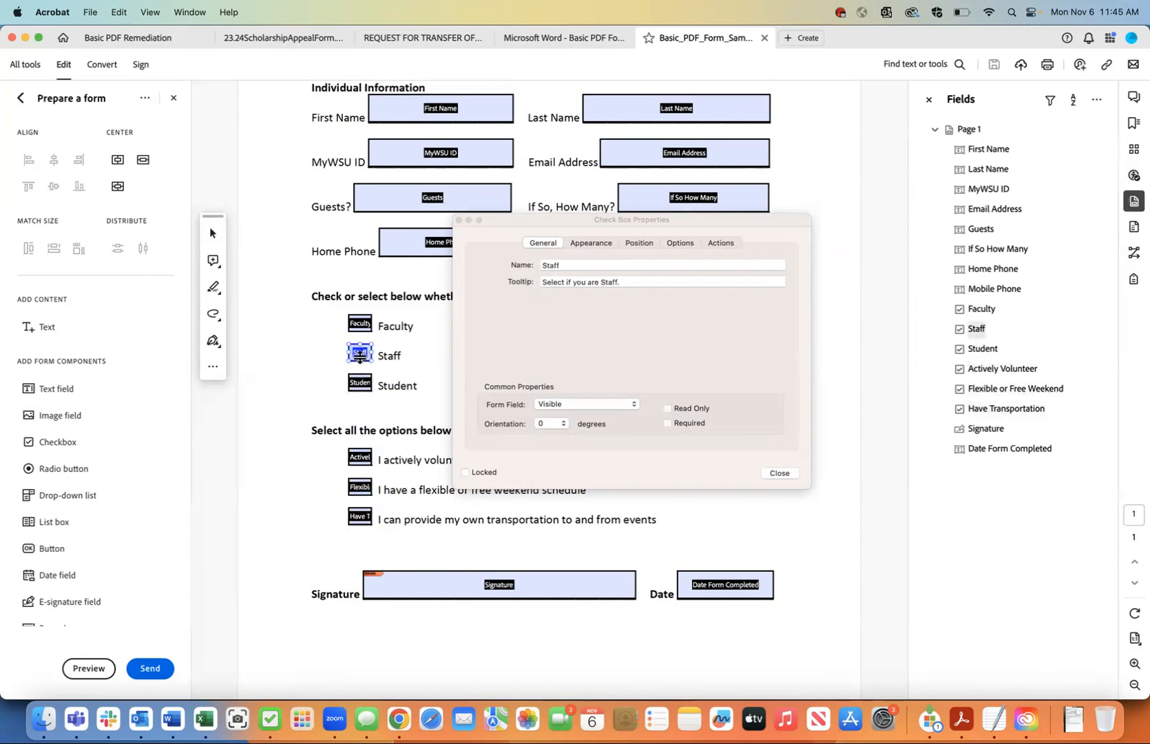
Set the Student checkbox's tooltip to "Select if you are a student." and close its properties
left_click(359, 383)
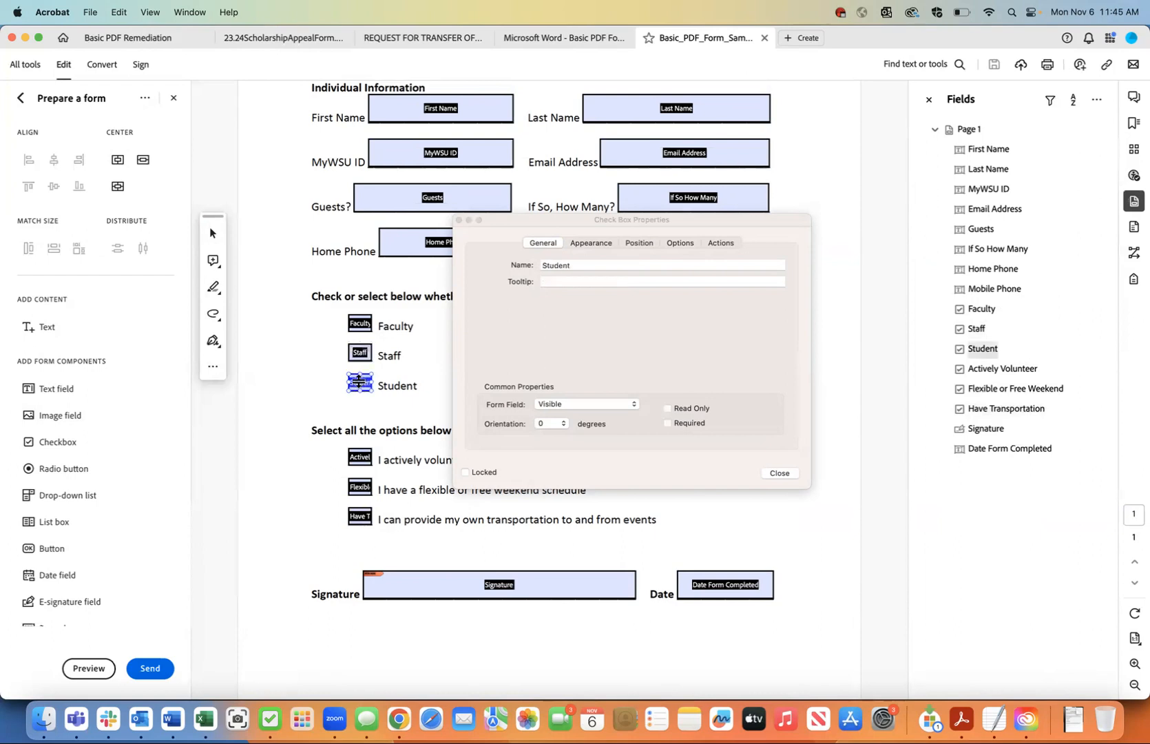
left_click(555, 280)
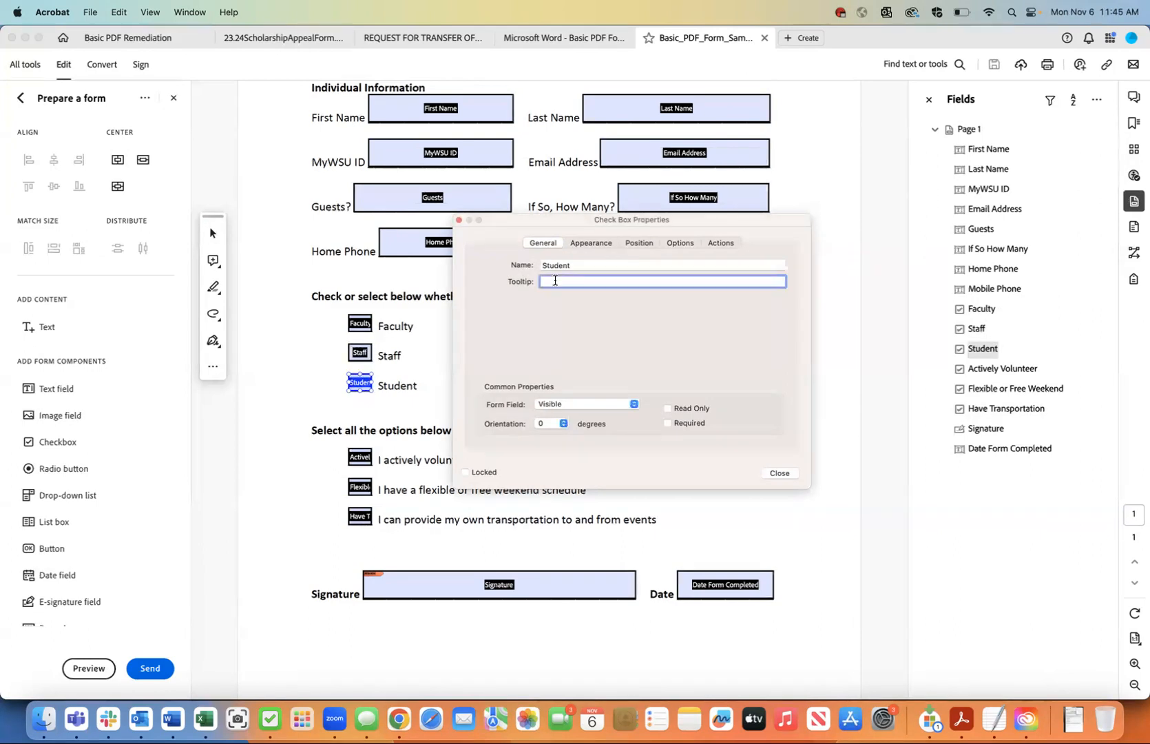
type("Select if you are a student.")
left_click(778, 473)
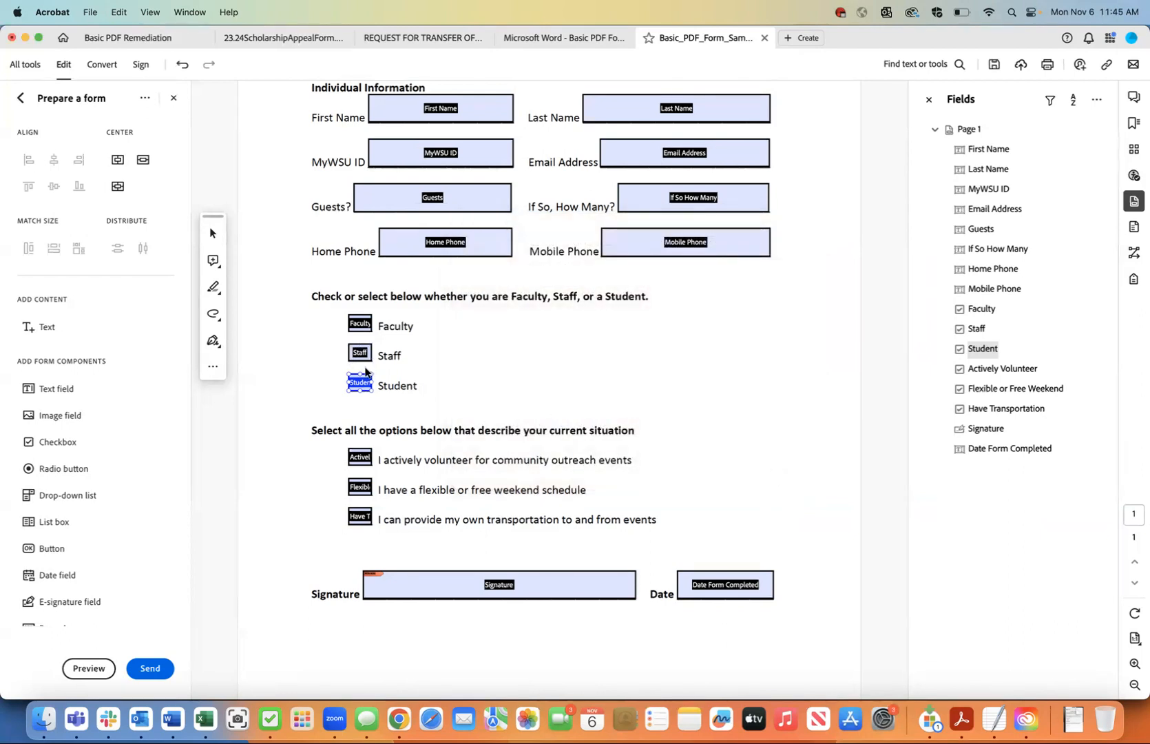
Save the form and dismiss the sharing suggestion
left_click(90, 11)
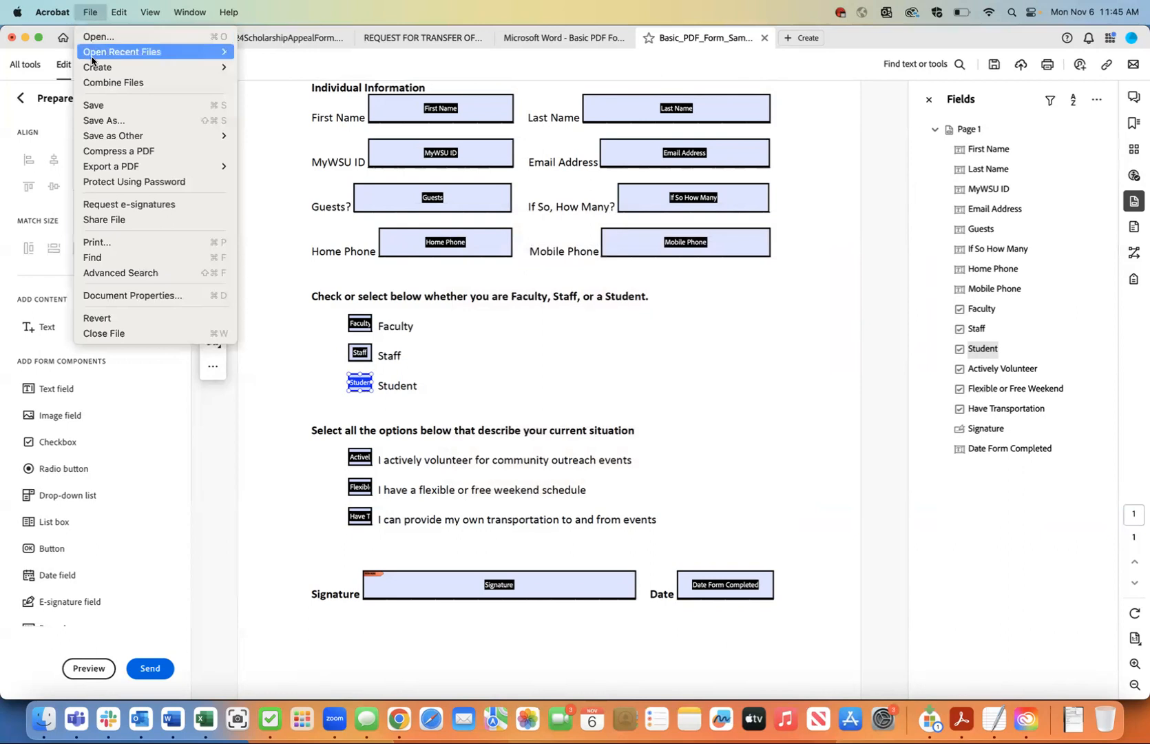
left_click(93, 105)
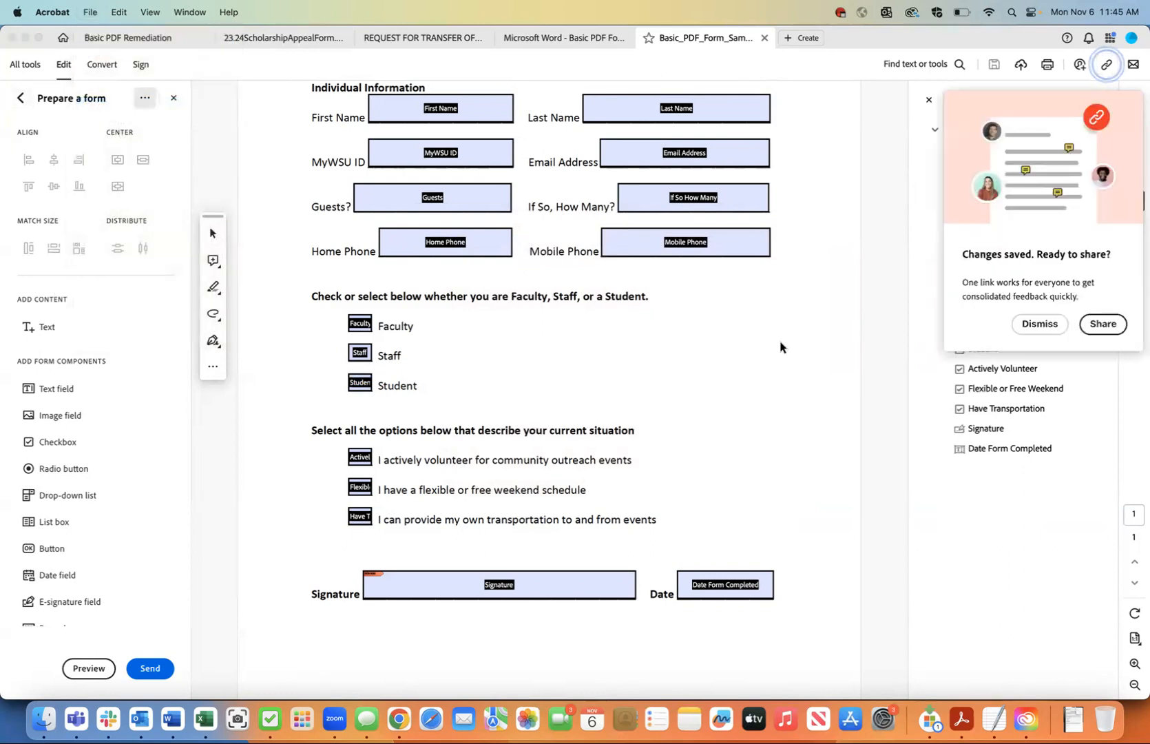
left_click(1026, 322)
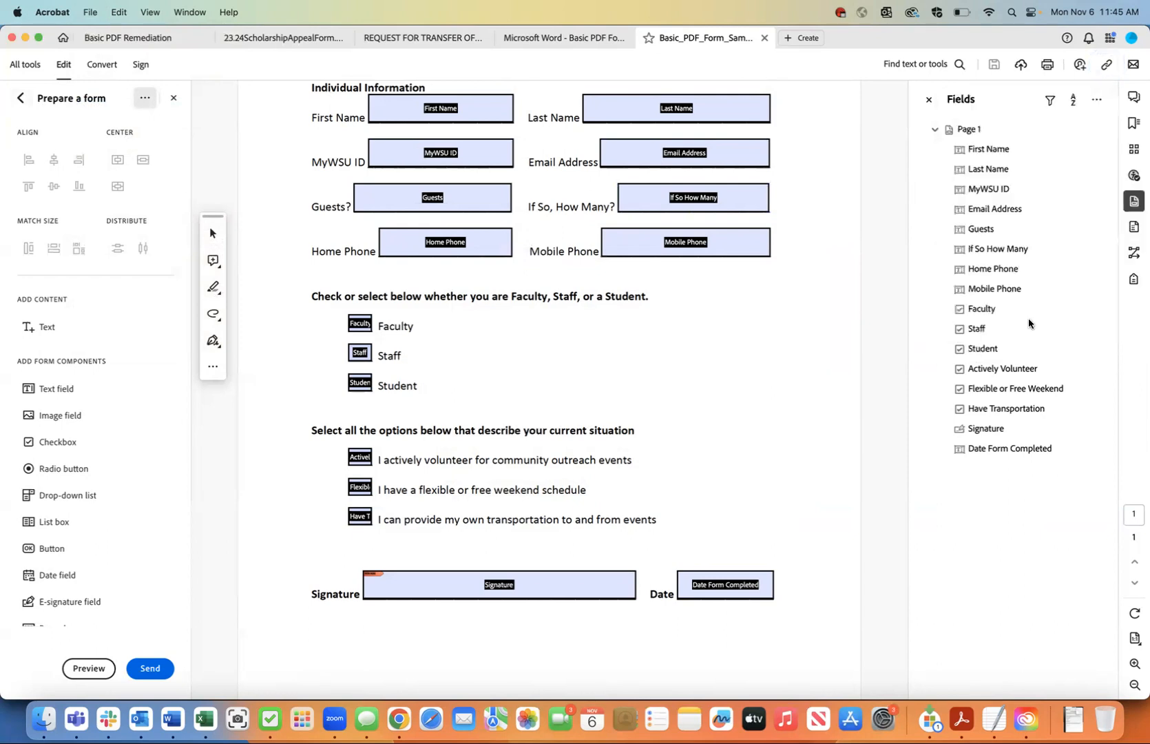
Leave form preparation and rerun the accessibility check on all pages with an accessibility report
left_click(21, 100)
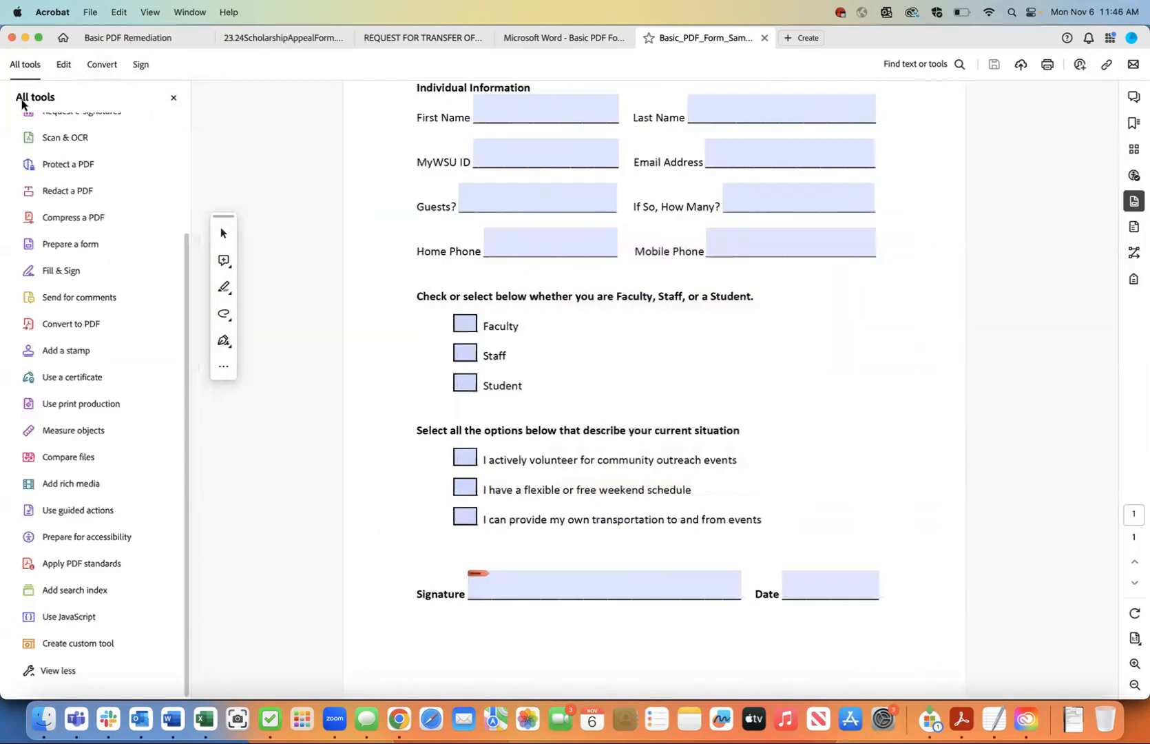
scroll(55, 322, "down", 3)
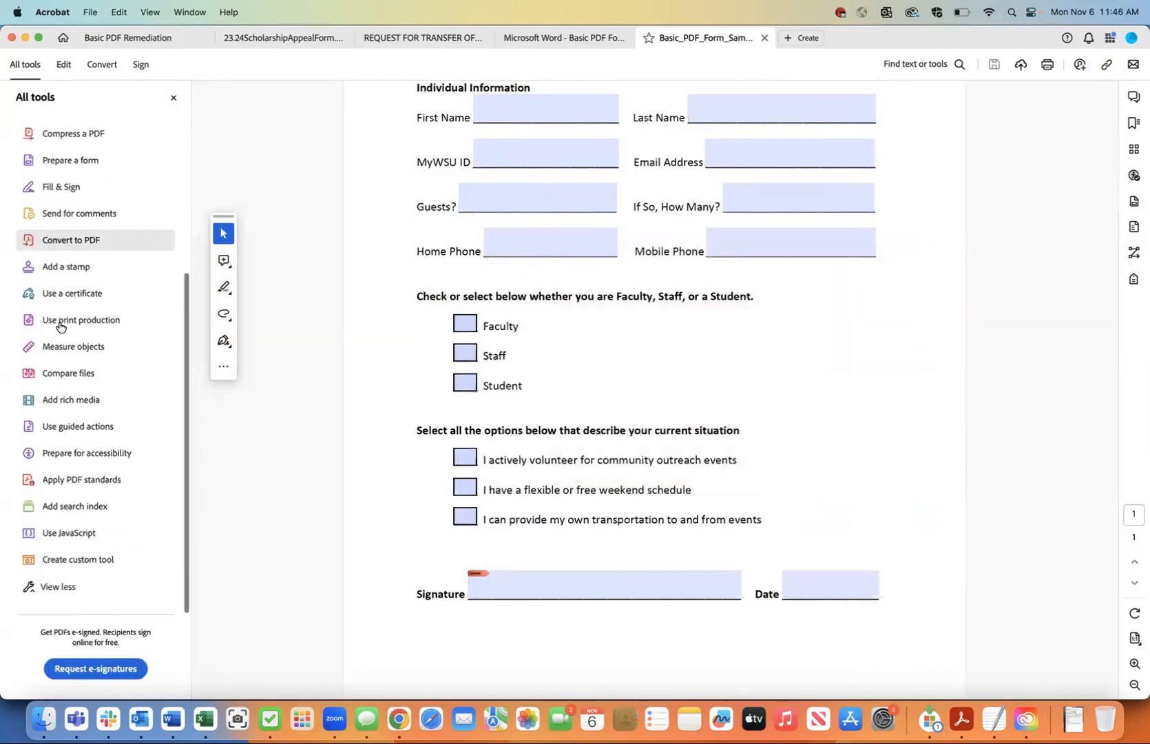
scroll(71, 492, "up", 2)
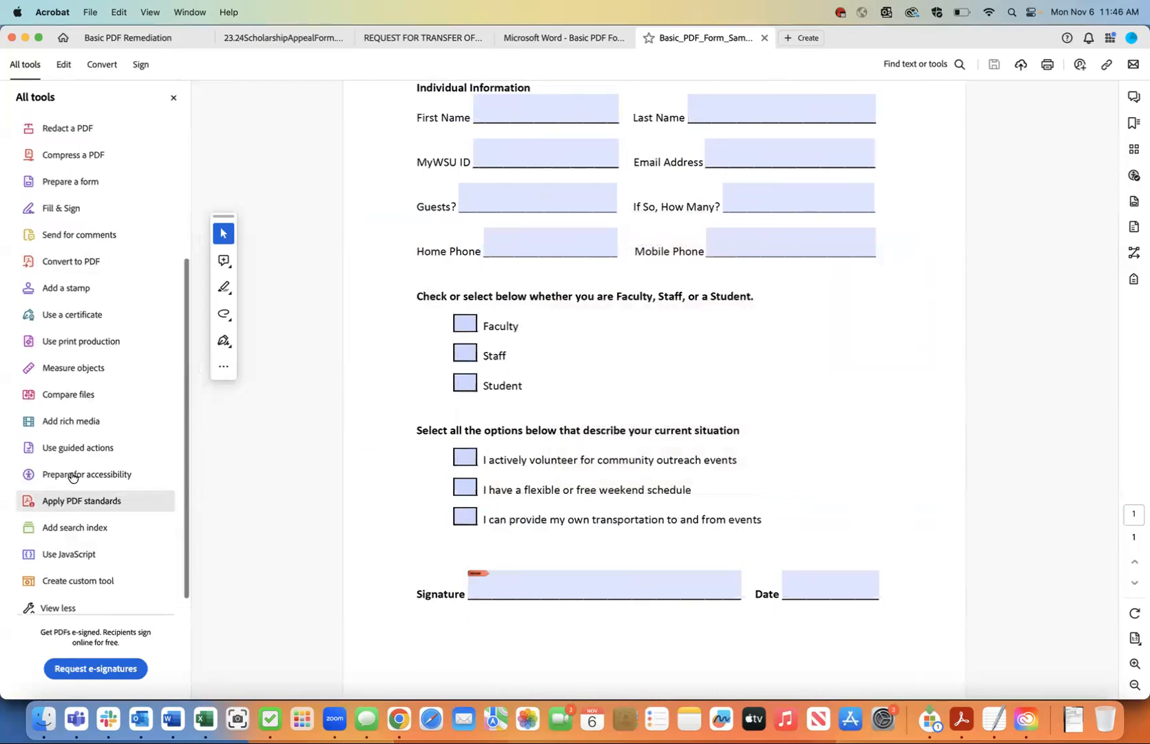
scroll(72, 476, "up", 4)
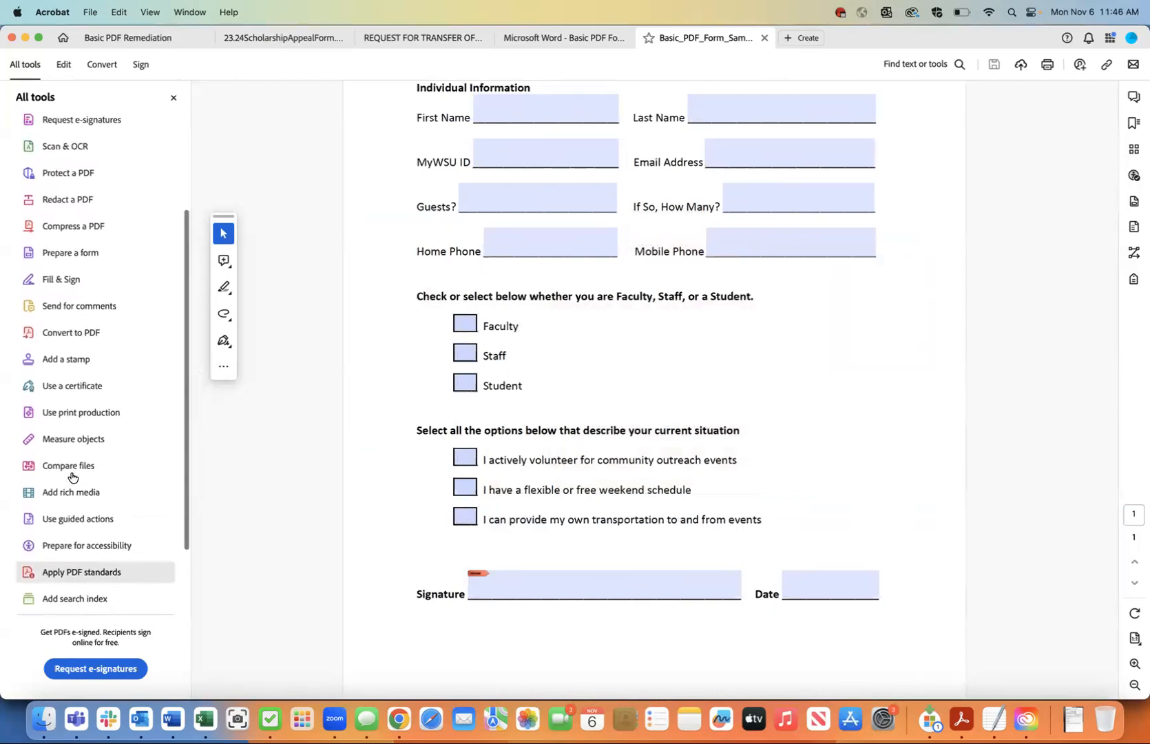
scroll(71, 476, "up", 1)
scroll(72, 476, "down", 3)
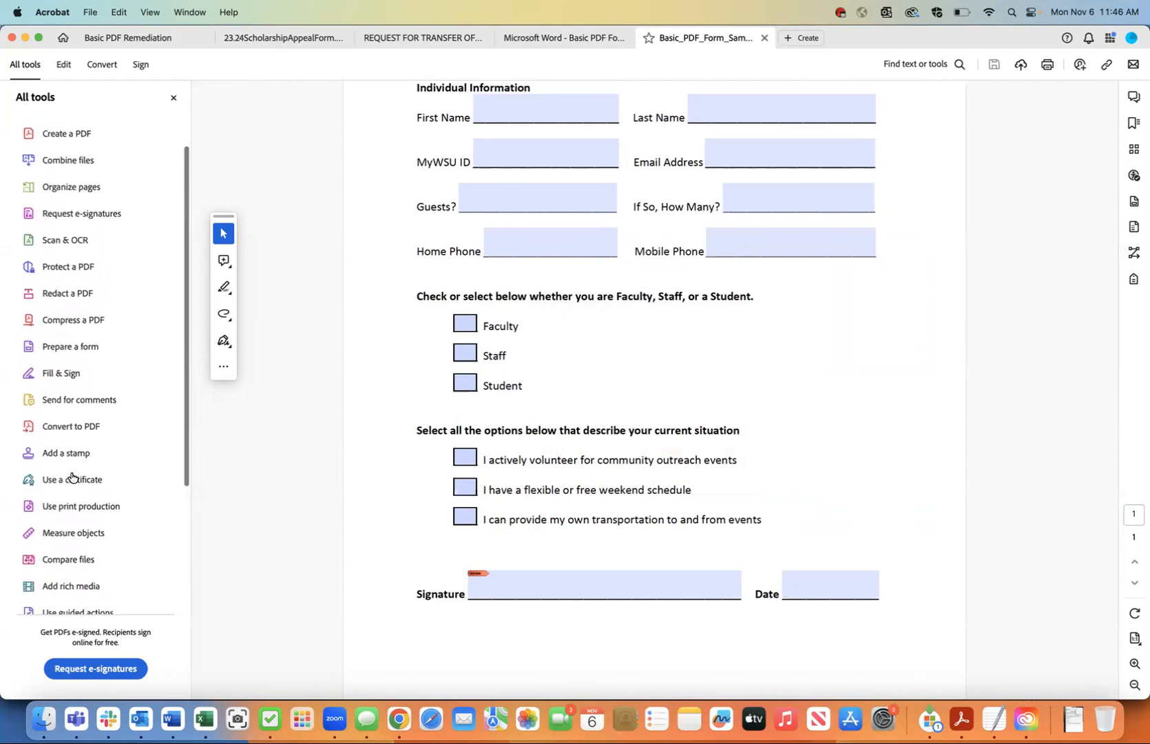
left_click(71, 462)
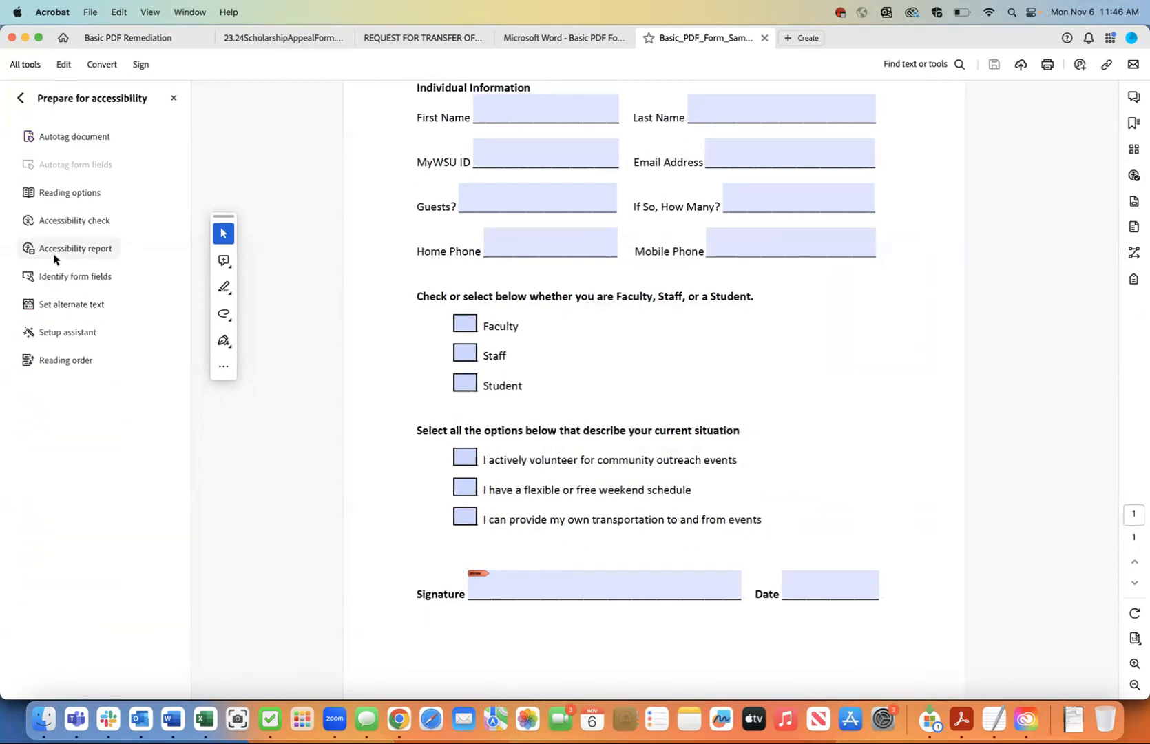
left_click(55, 221)
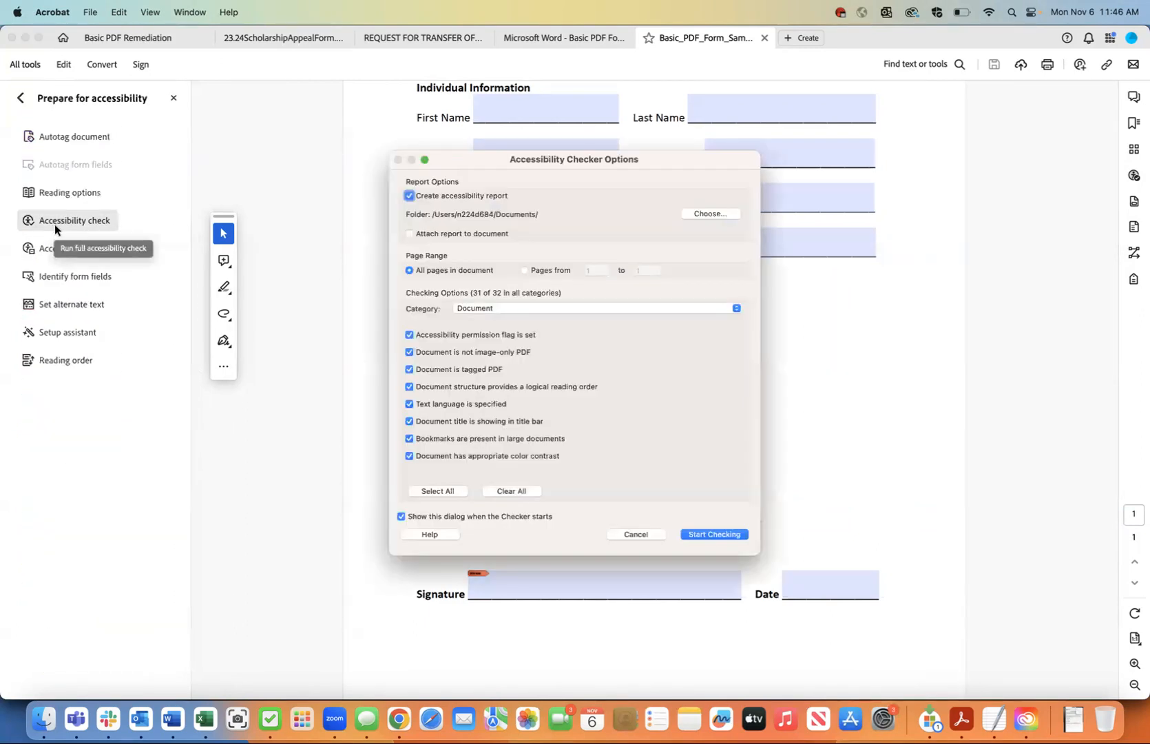
left_click(697, 533)
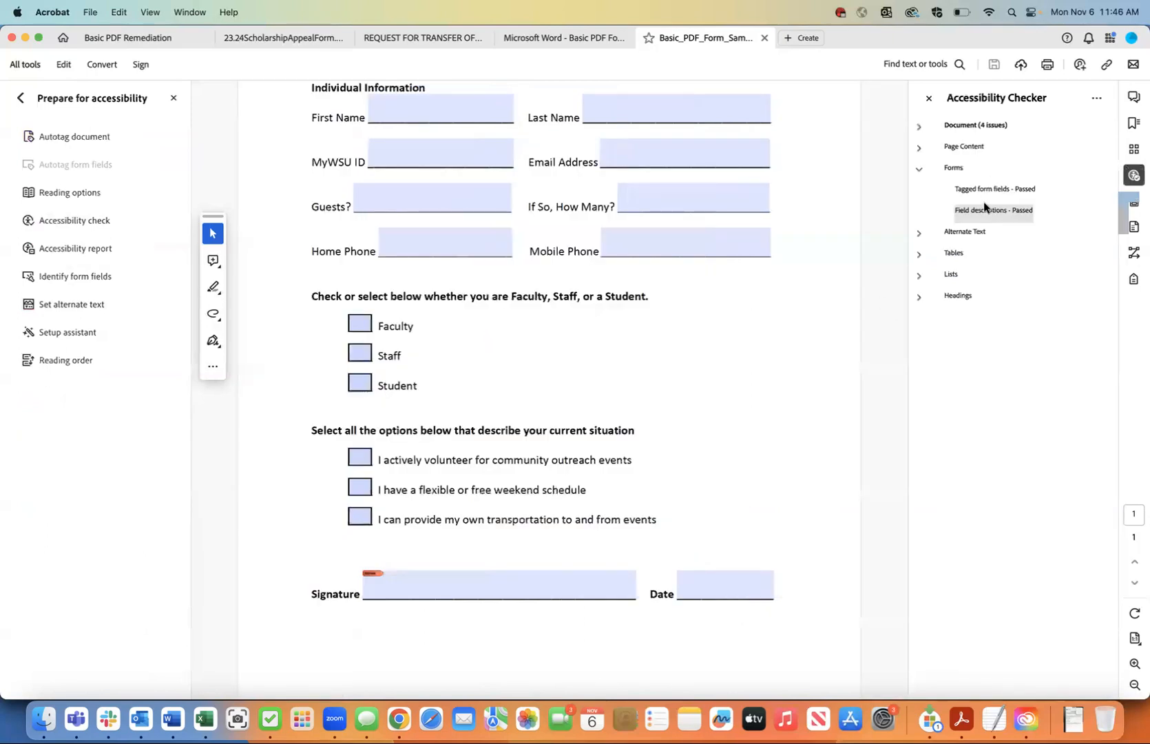
Review the Document issues in the accessibility results and fix the primary language by setting the reading language to English
left_click(919, 168)
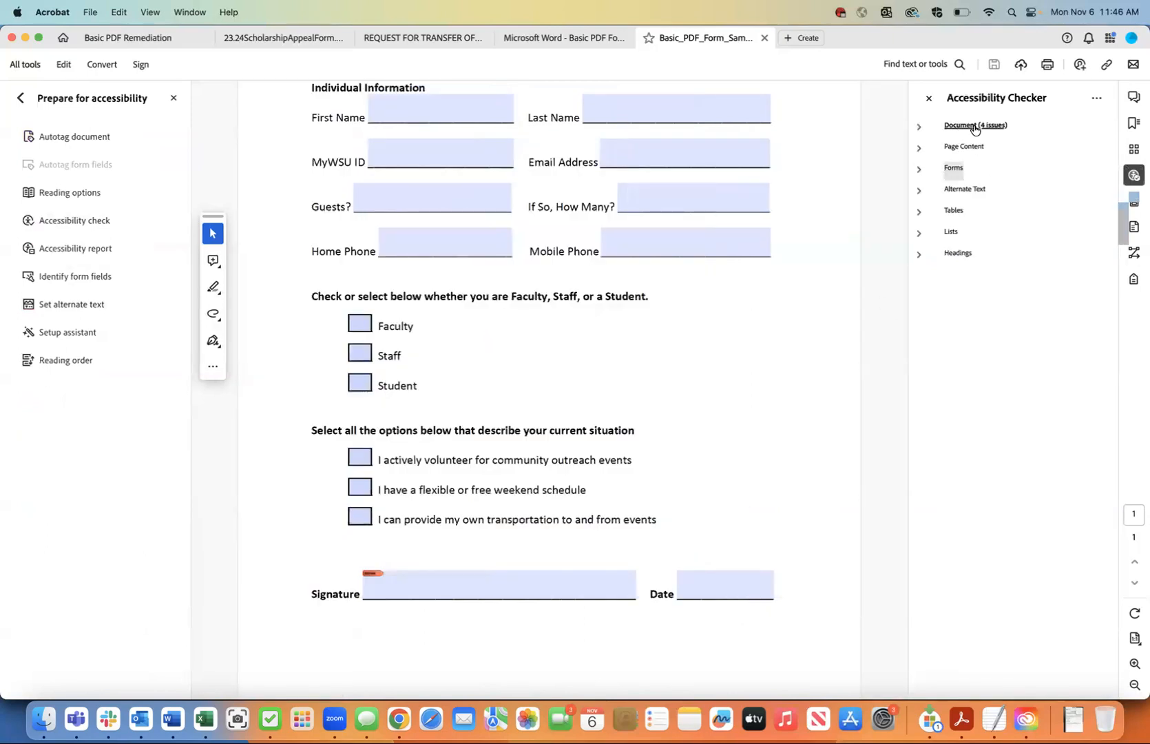
left_click(918, 129)
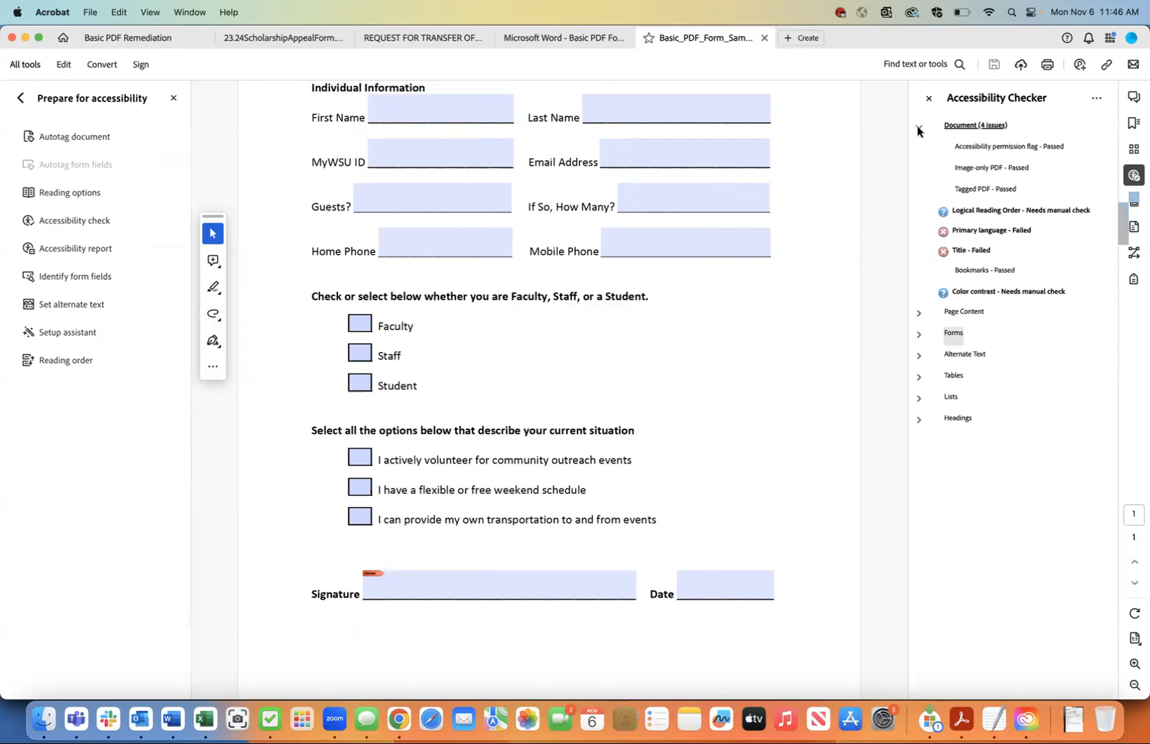
left_click(964, 231)
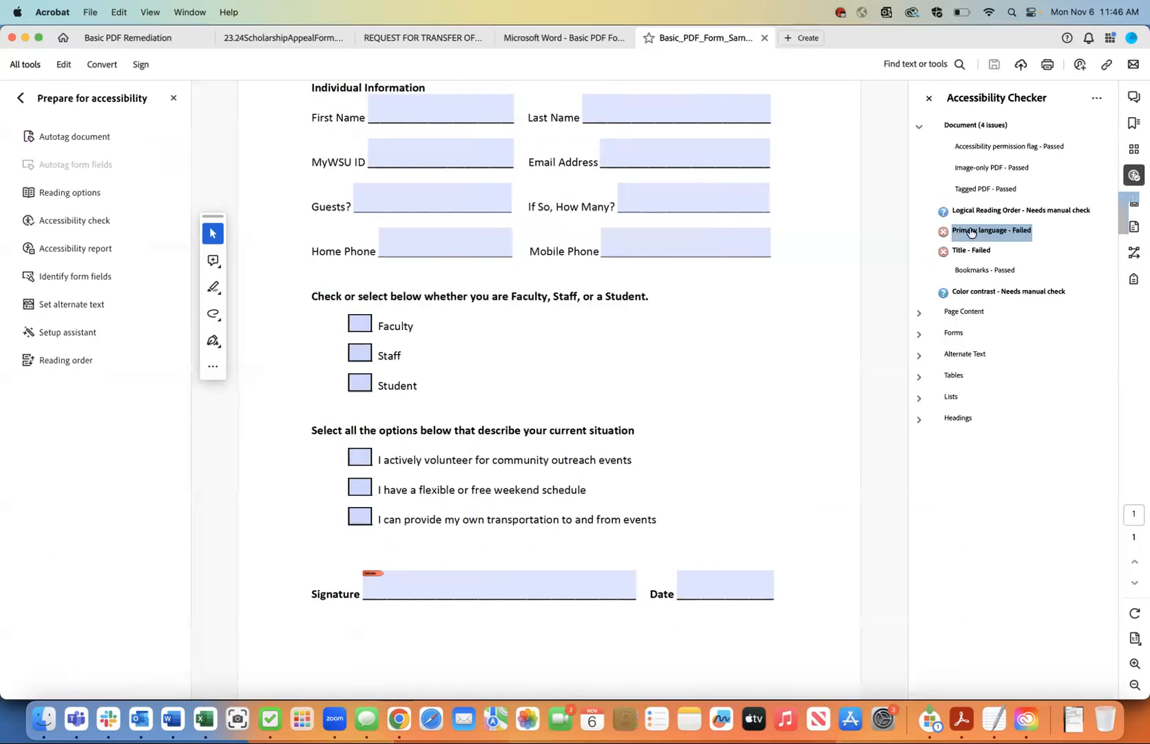
right_click(970, 232)
left_click(994, 236)
left_click(613, 370)
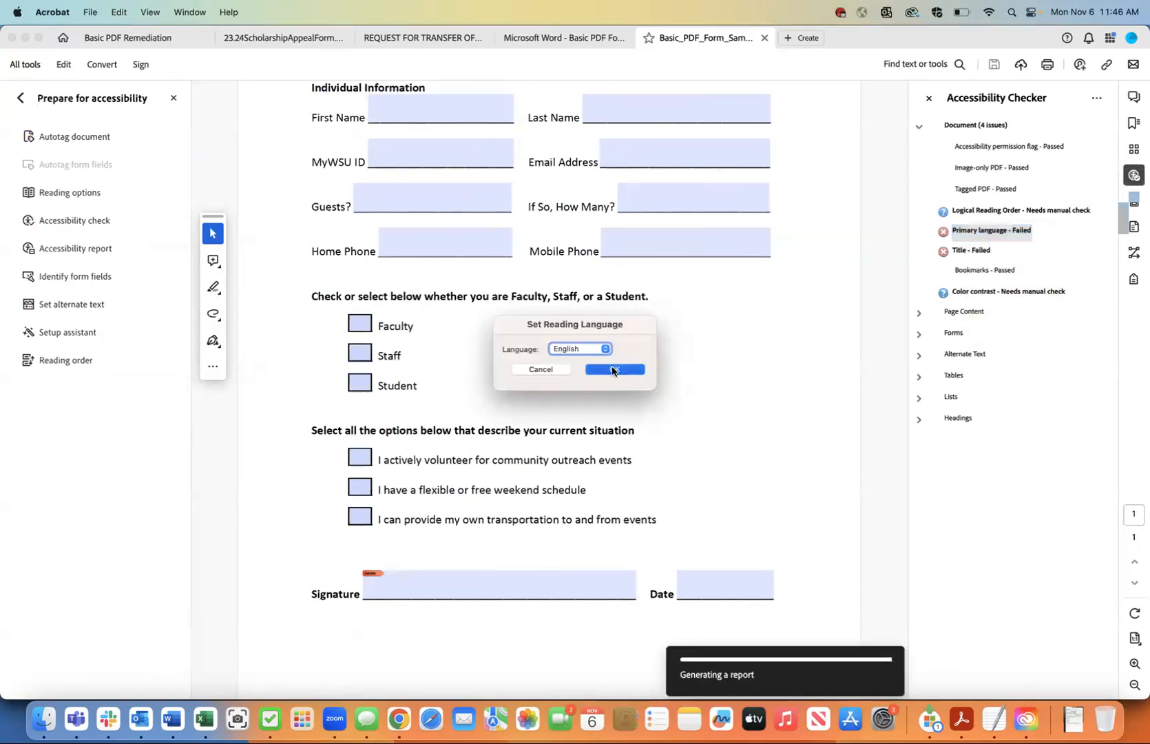
Compare the Title issue with the form's heading and apply the checker's fix for the title
left_click(971, 252)
scroll(705, 273, "up", 5)
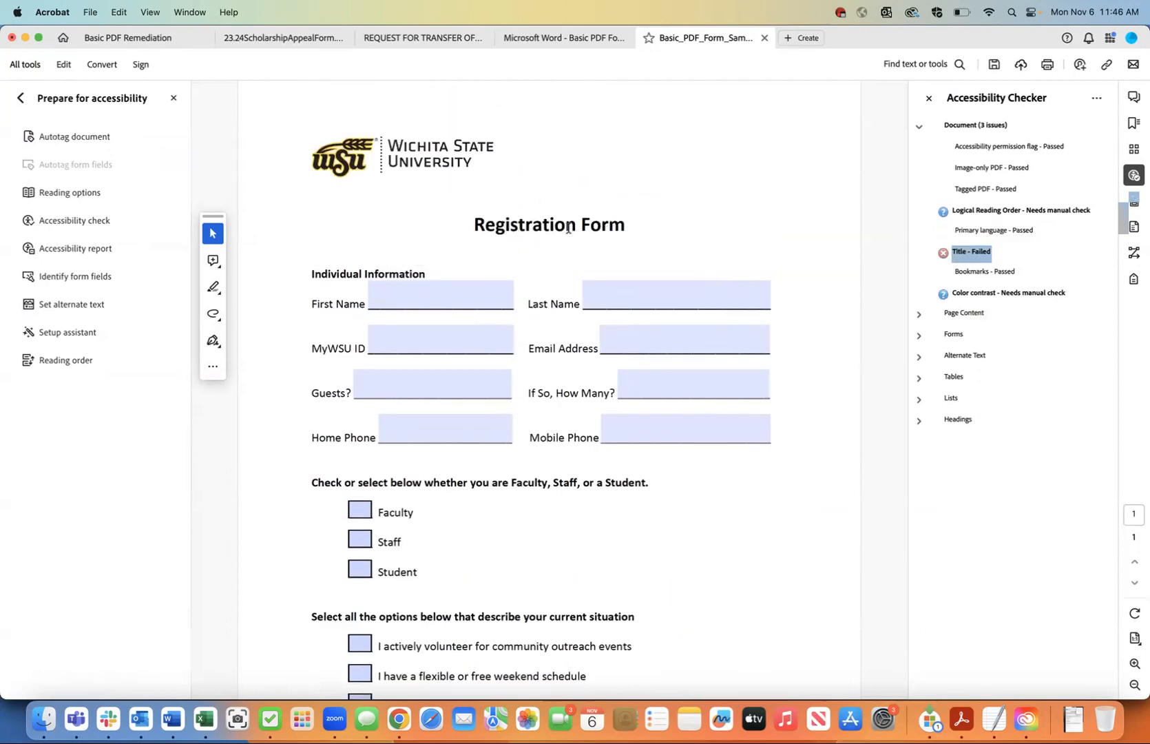
right_click(966, 256)
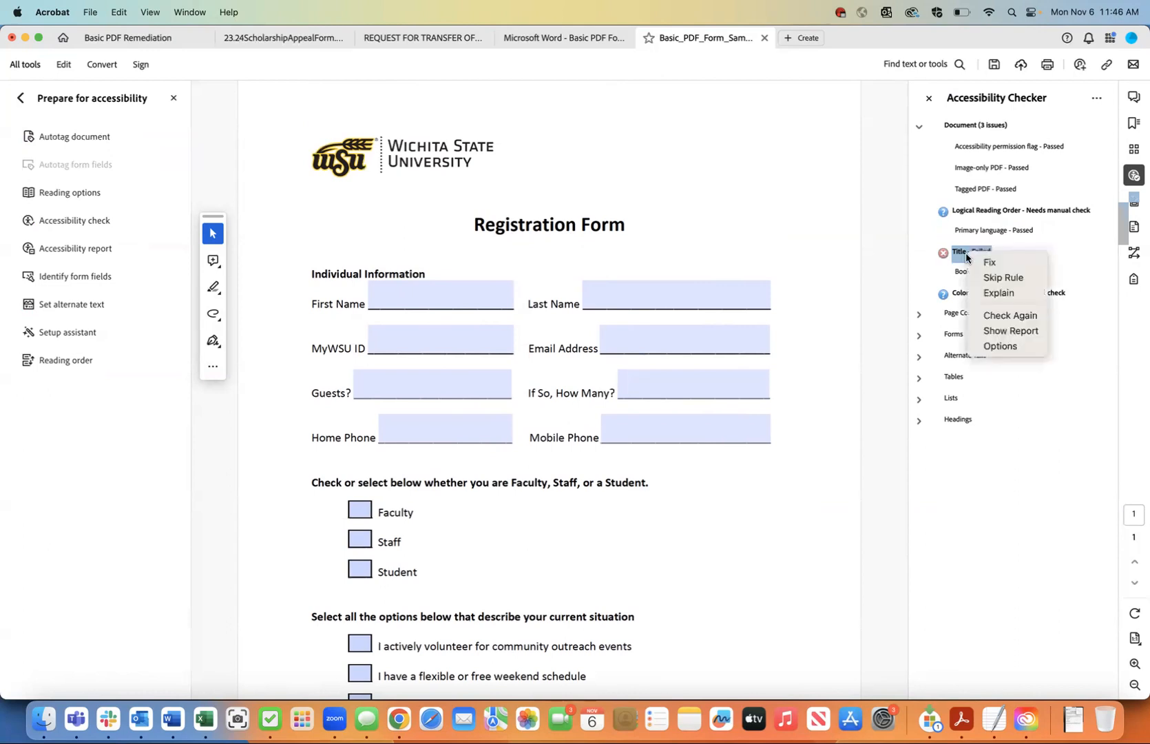
left_click(974, 261)
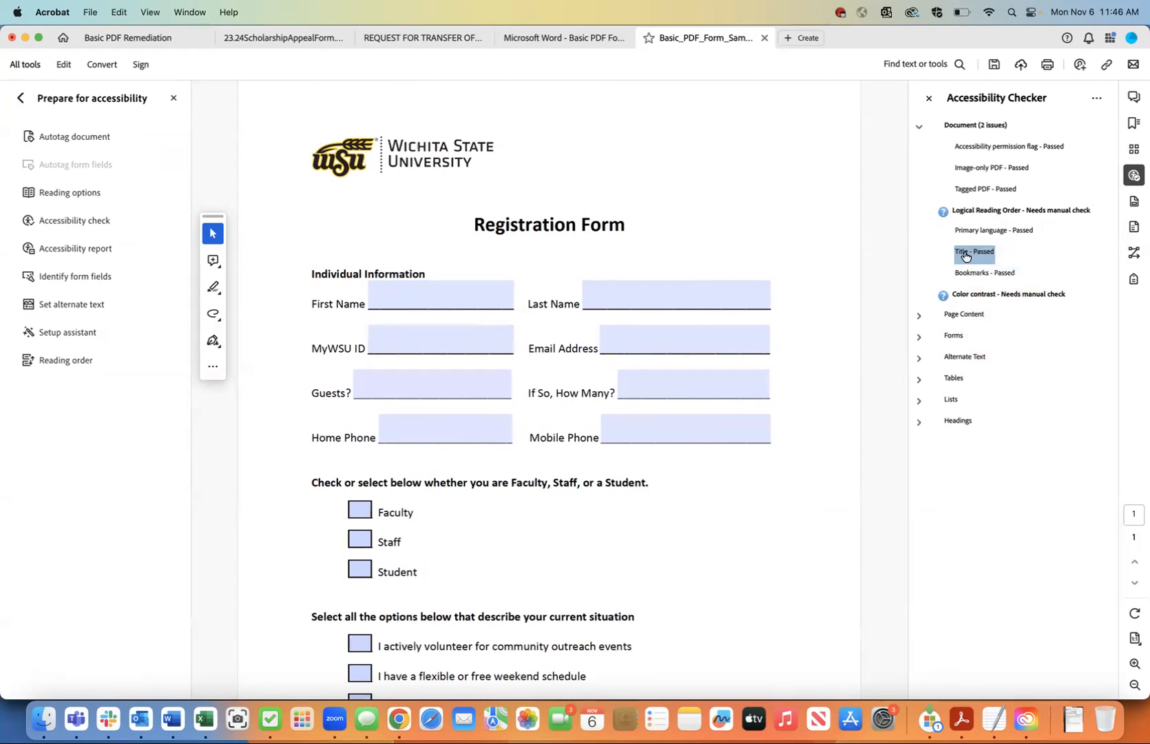
Change the title in the document properties to "Registration Form"
left_click(90, 14)
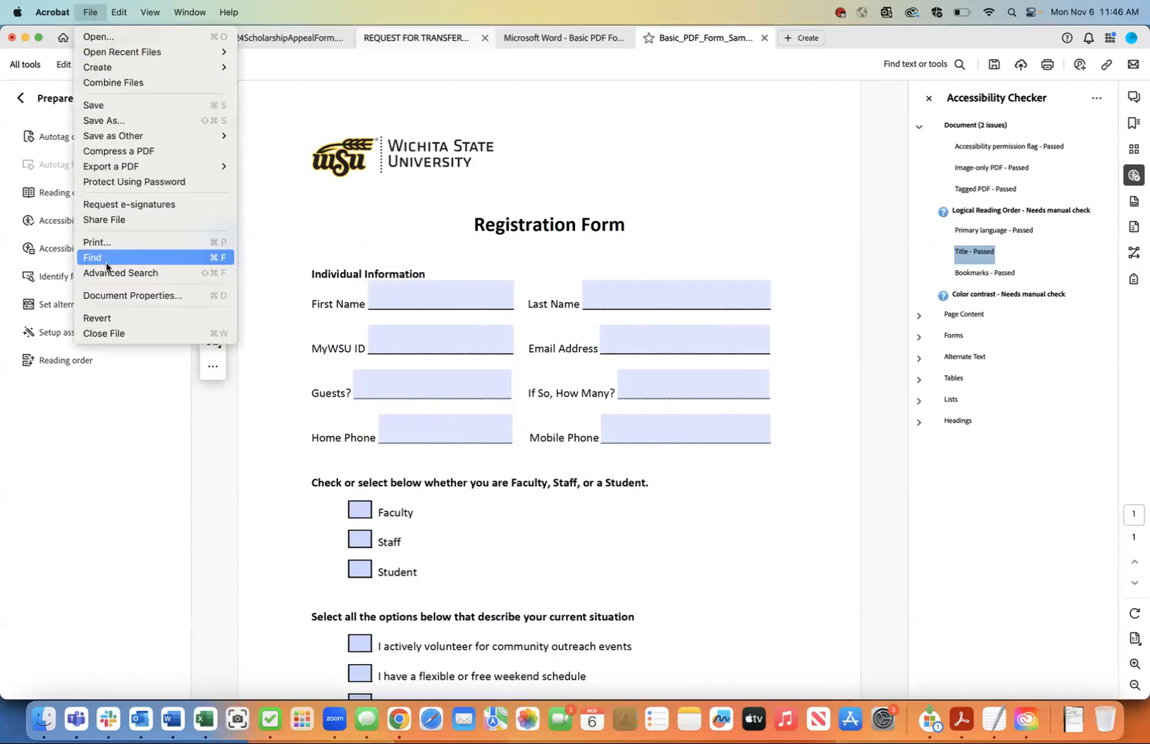
left_click(110, 296)
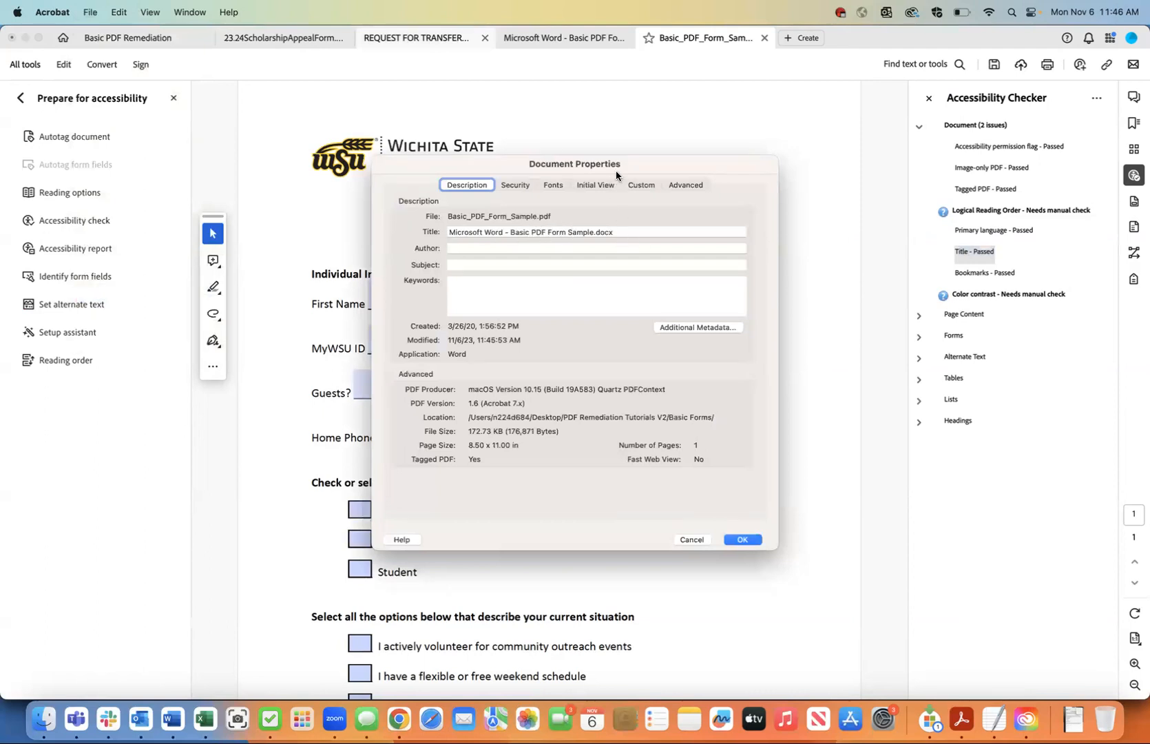
left_click_drag(631, 156, 908, 237)
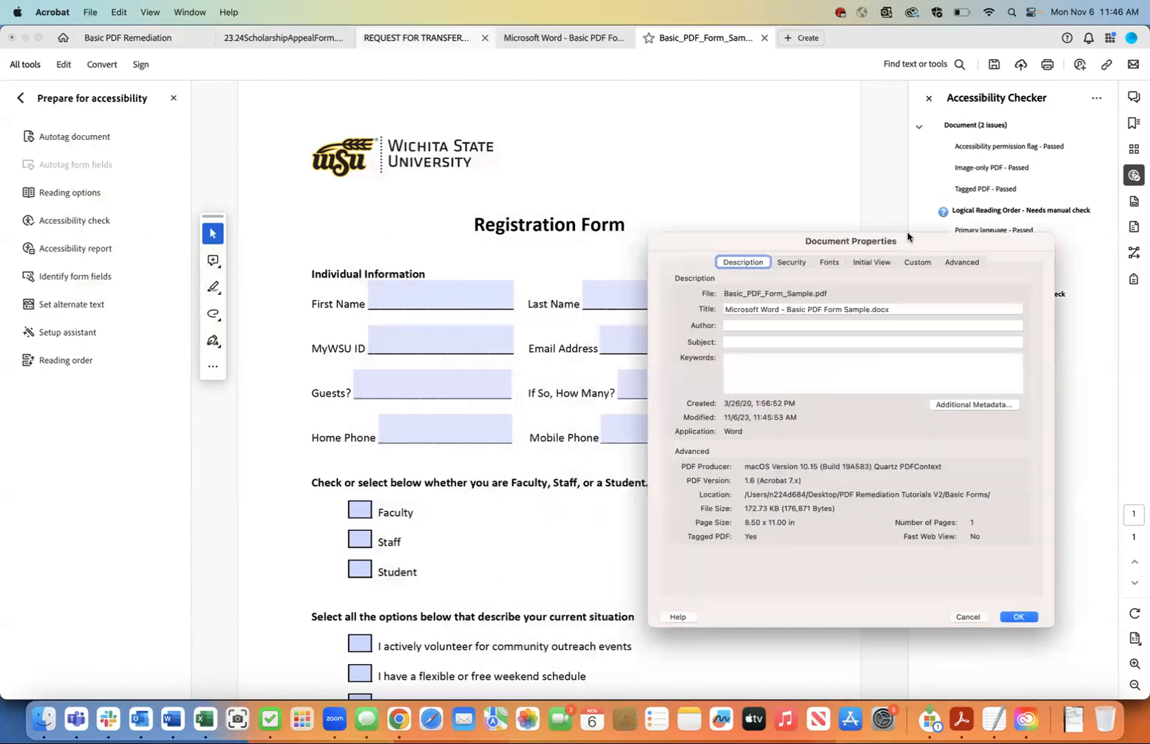
left_click_drag(891, 309, 720, 299)
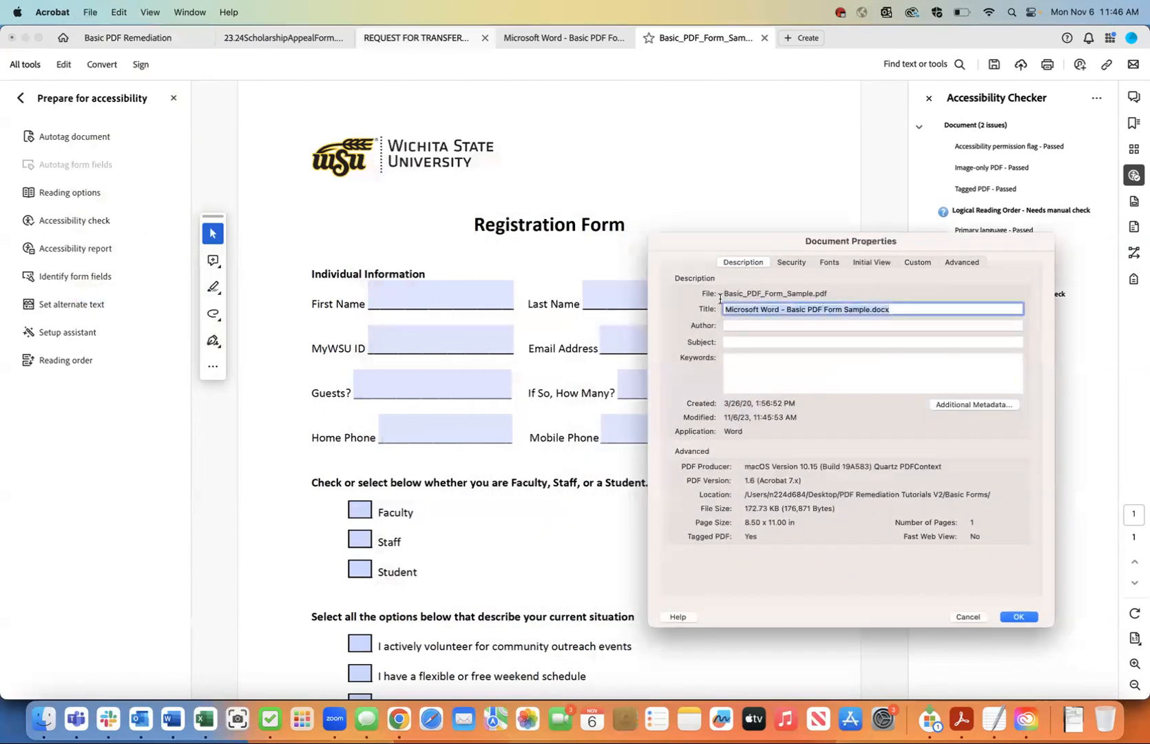
type("Registration Form")
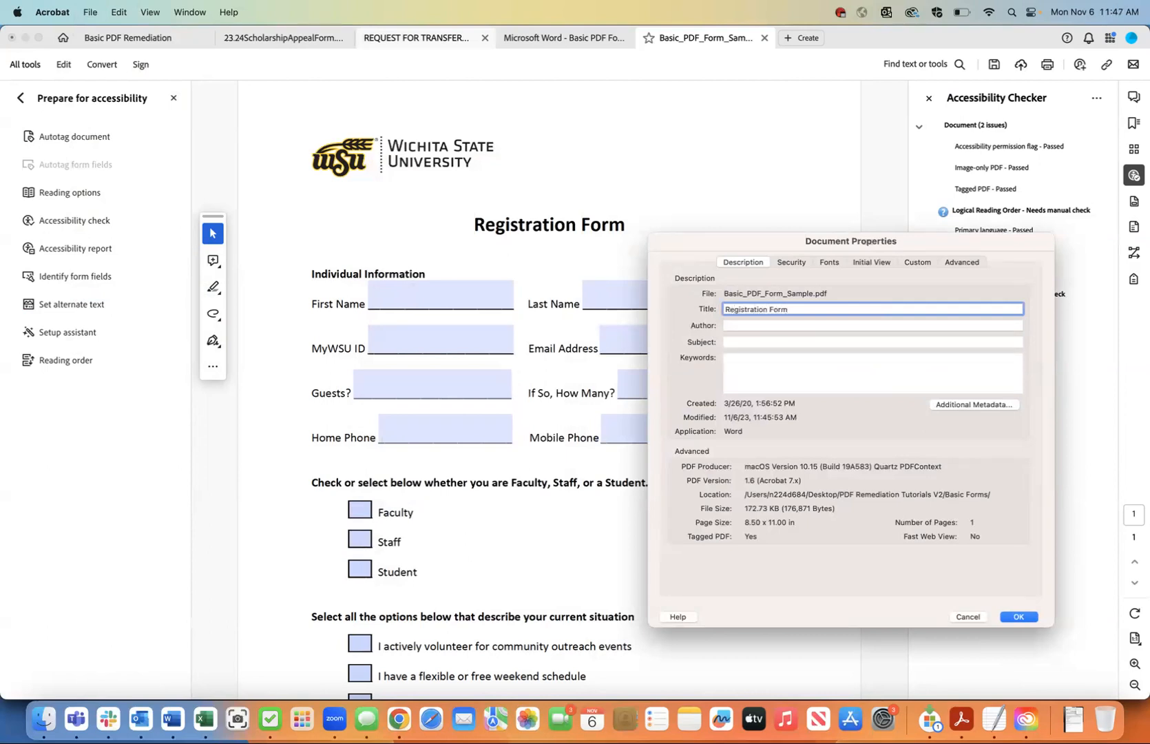
left_click(1017, 616)
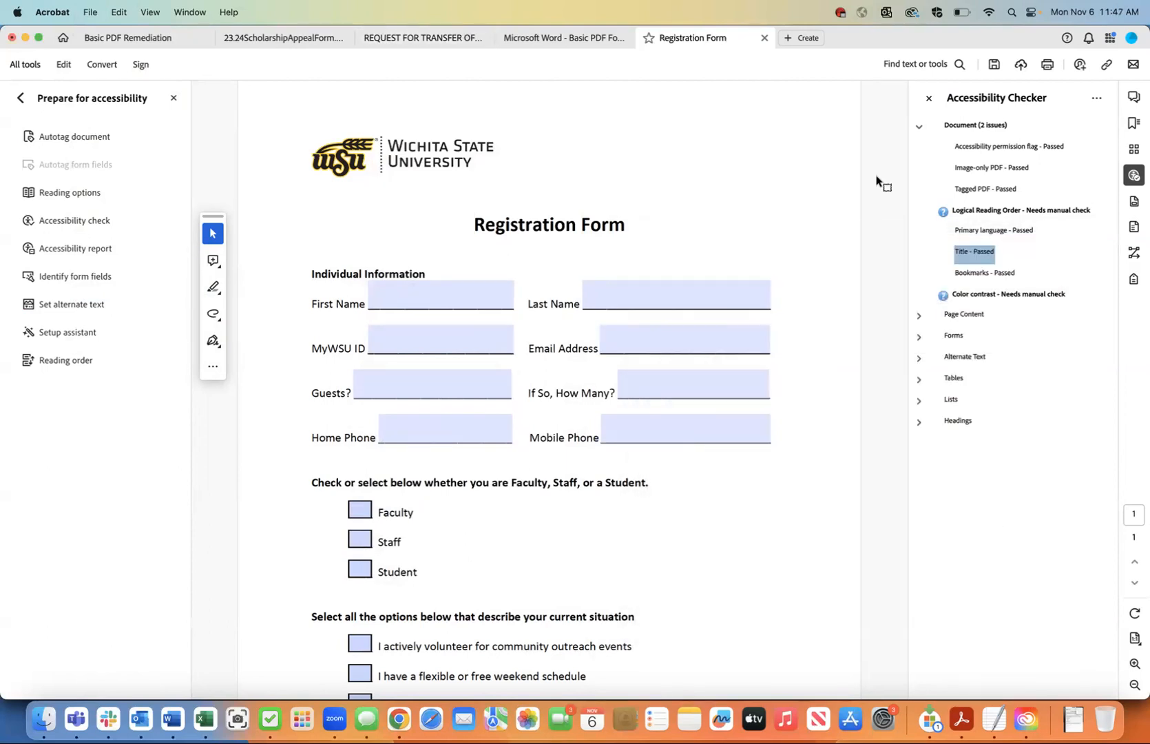
Review the form's color contrast down the page and mark the Color contrast check as passed
left_click(973, 296)
scroll(716, 381, "down", 3)
scroll(716, 381, "up", 3)
scroll(716, 383, "down", 3)
scroll(716, 382, "up", 3)
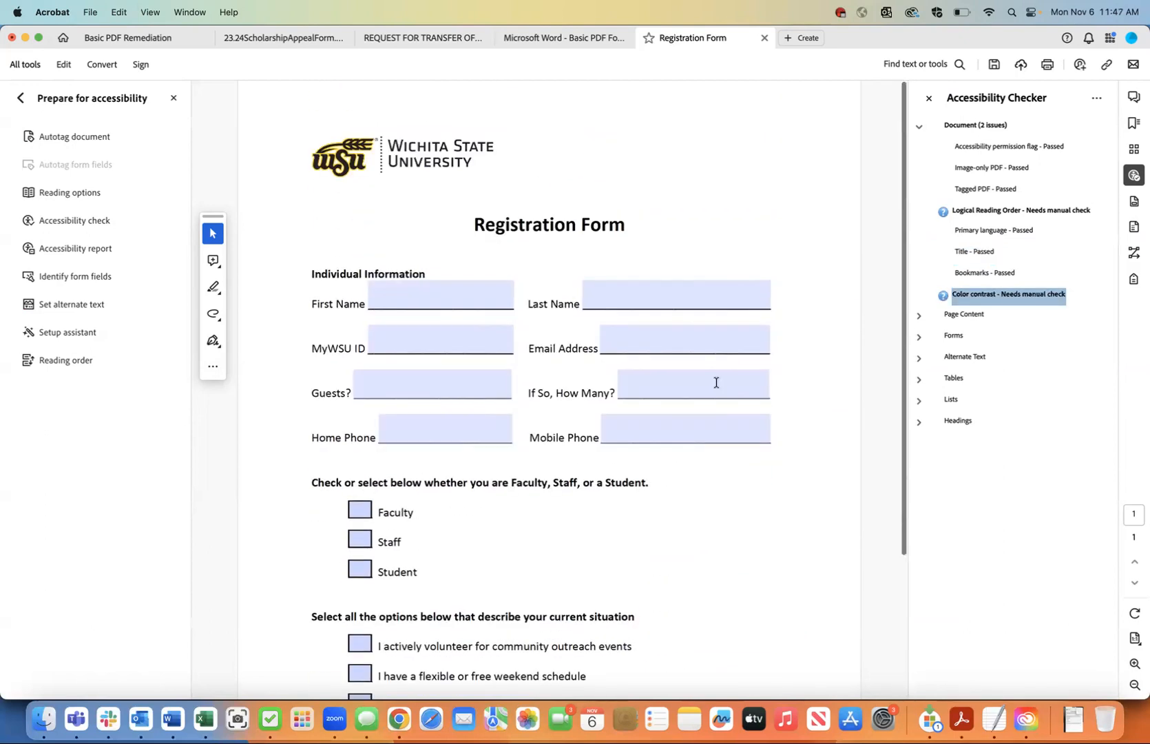
right_click(969, 293)
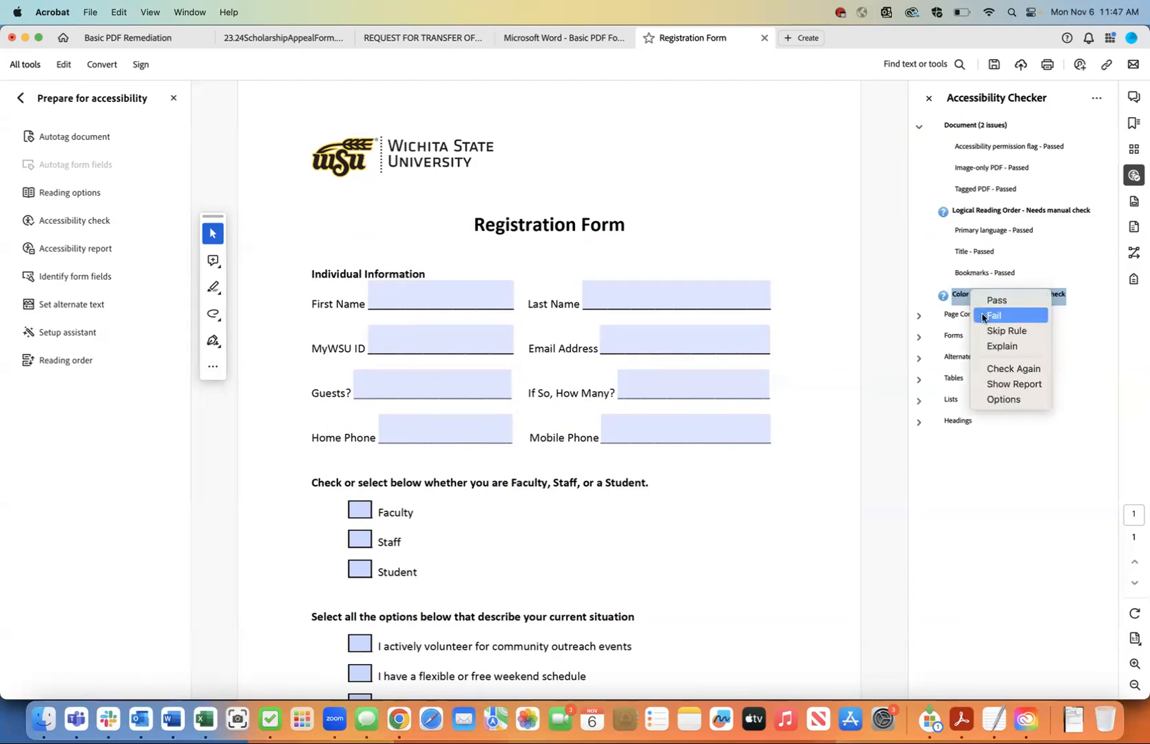
left_click(991, 300)
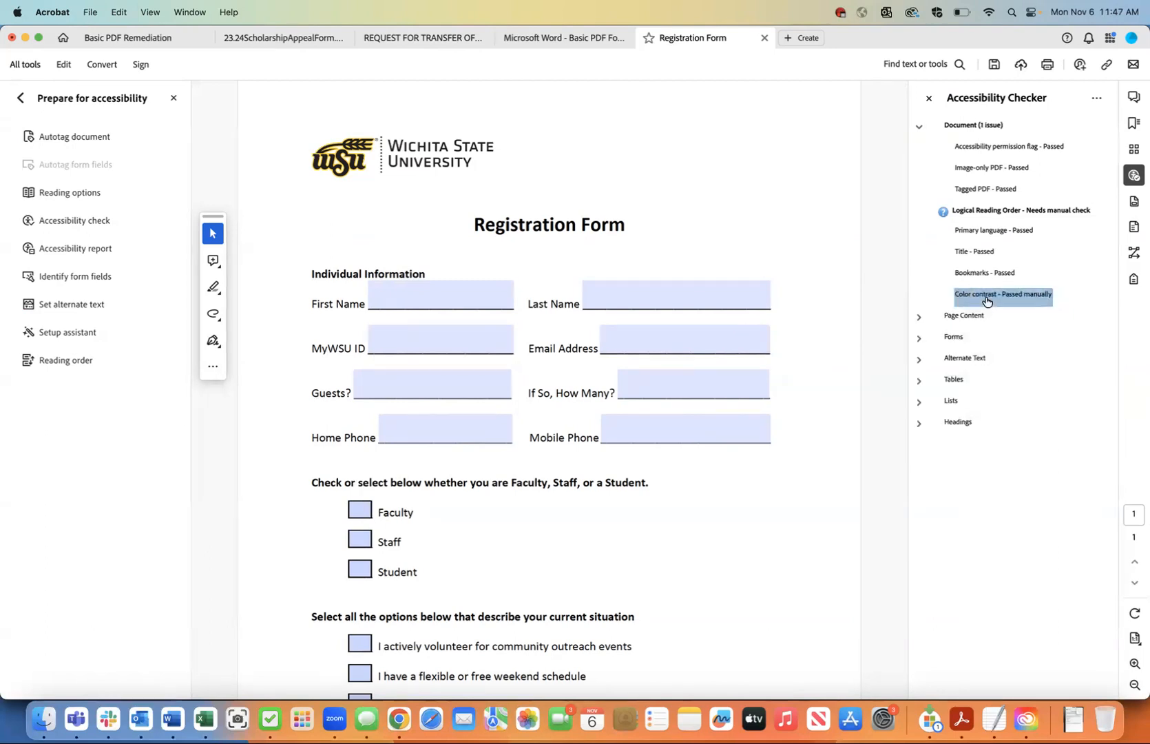
Mark the Logical Reading Order check as passed and collapse the Document category of the accessibility results
left_click(986, 211)
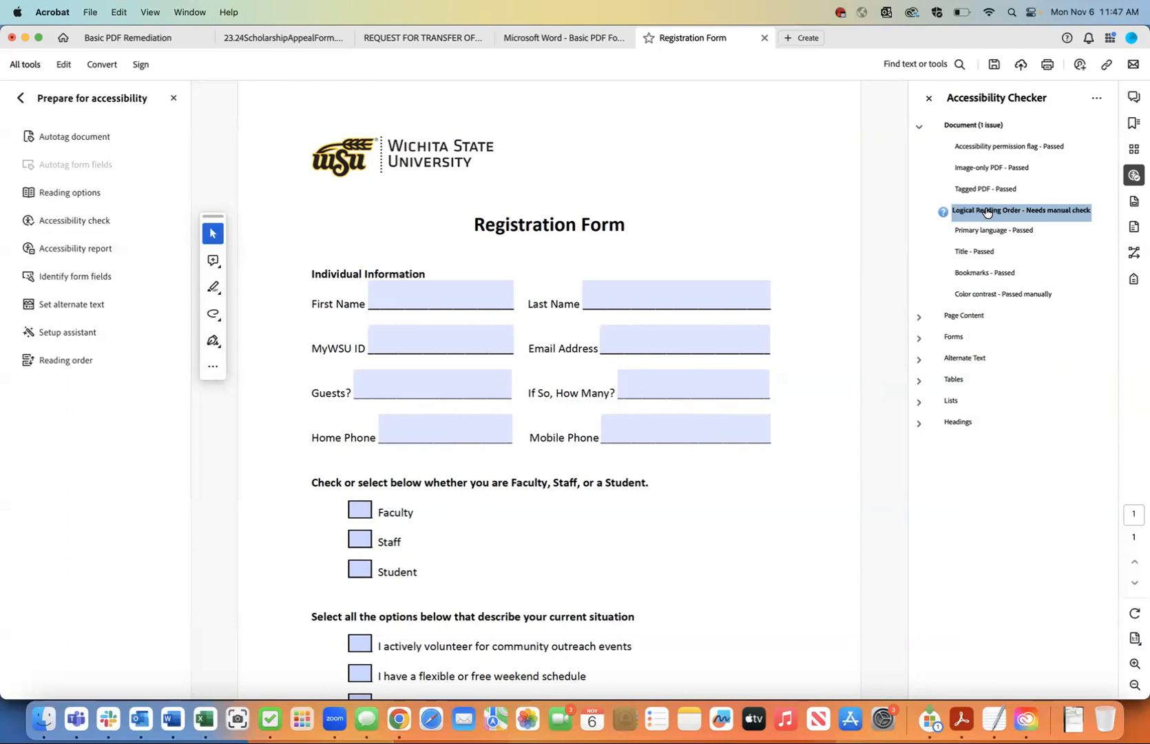
right_click(986, 212)
left_click(1003, 216)
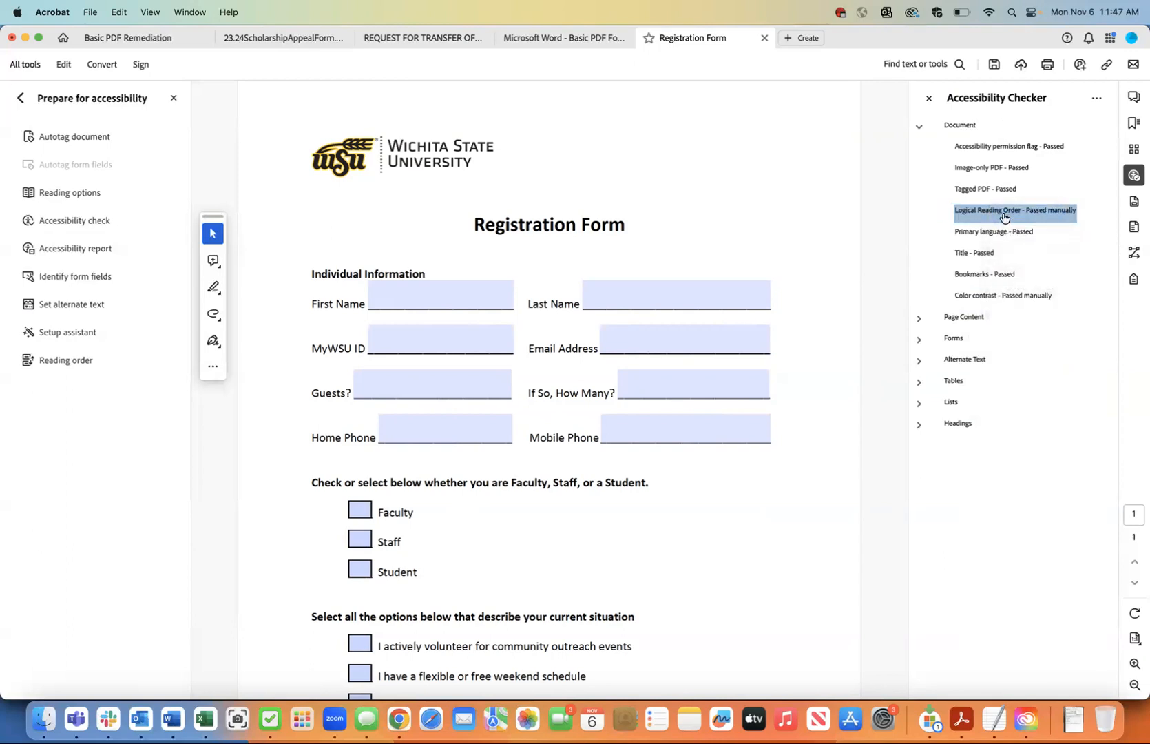
left_click(919, 128)
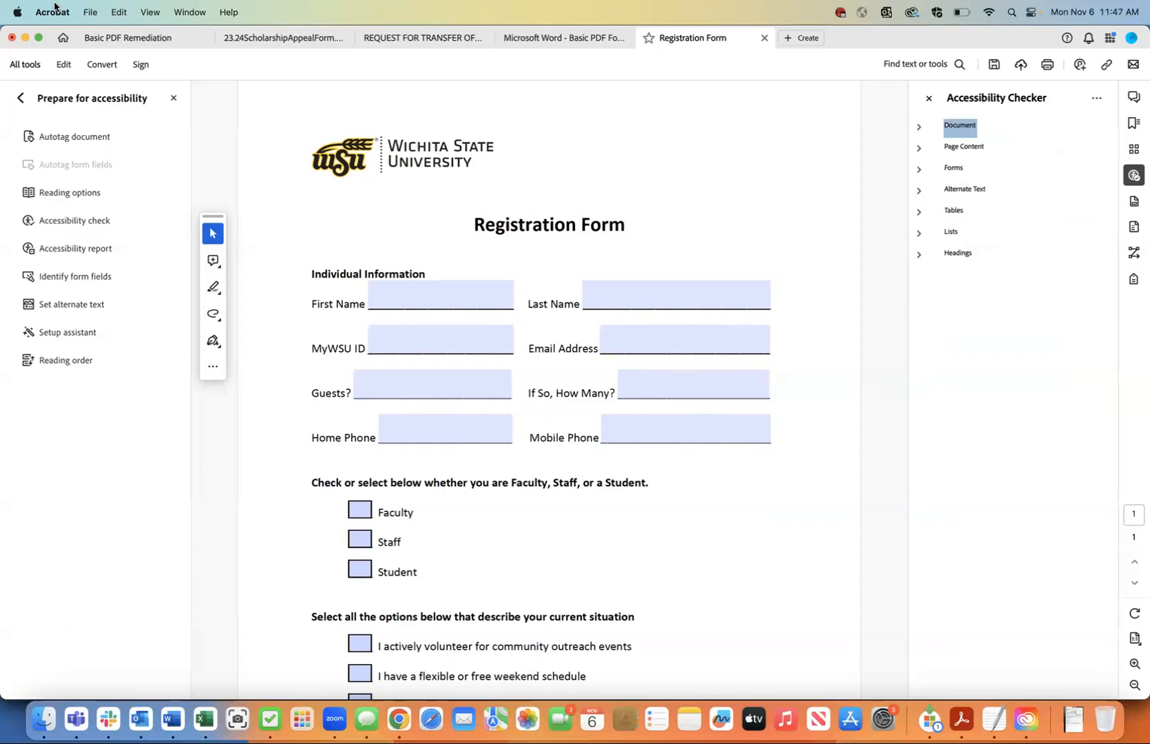
Save a copy of the PDF in the Basic Forms folder under the name Basic_PDF_Form_Sample_Rem
left_click(90, 12)
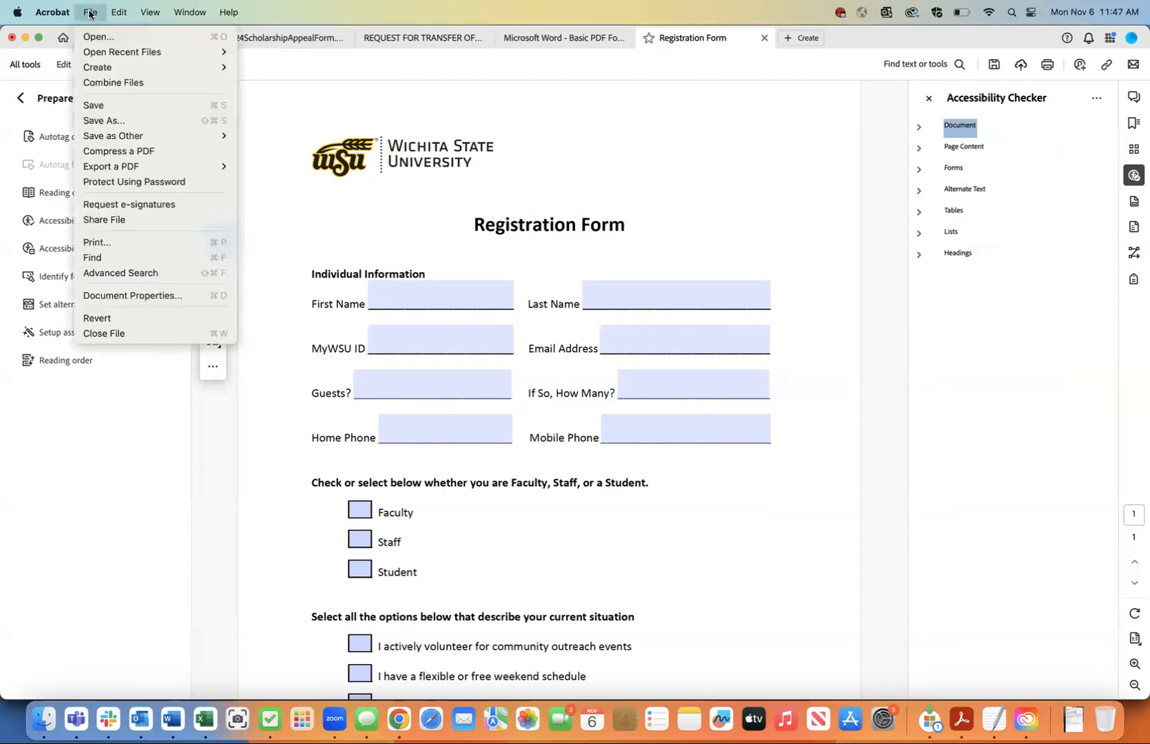
left_click(105, 121)
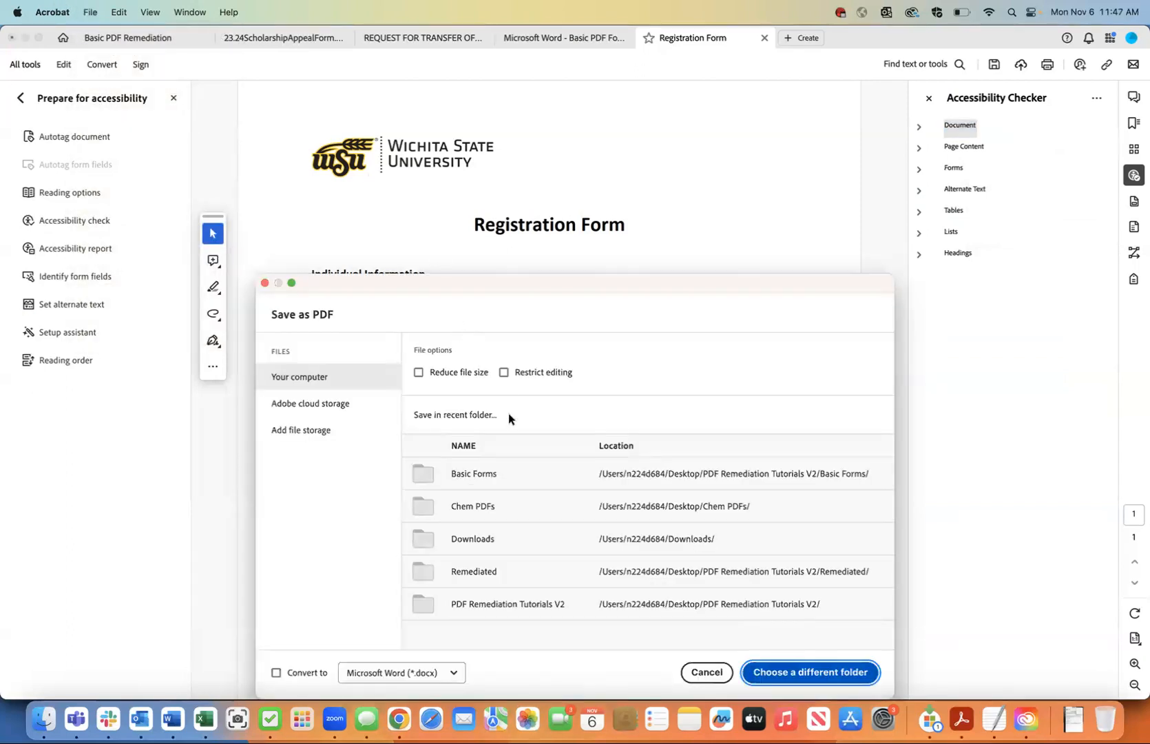
left_click(522, 473)
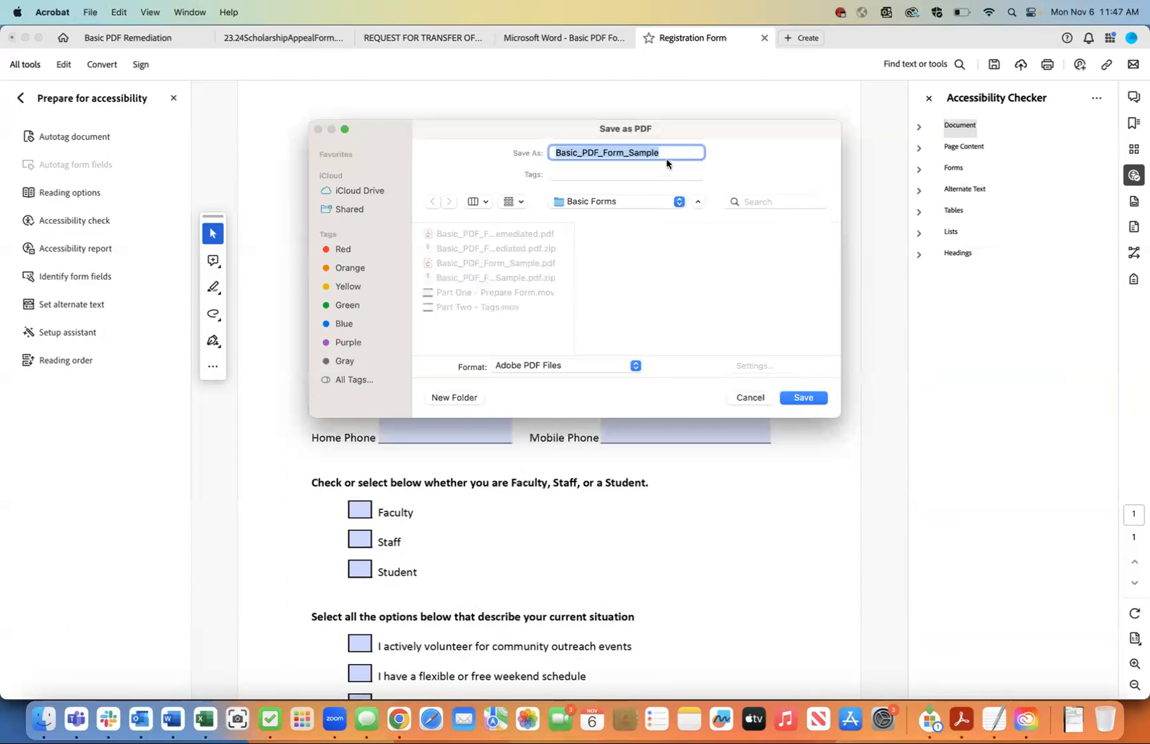
left_click(666, 154)
type("_Rem")
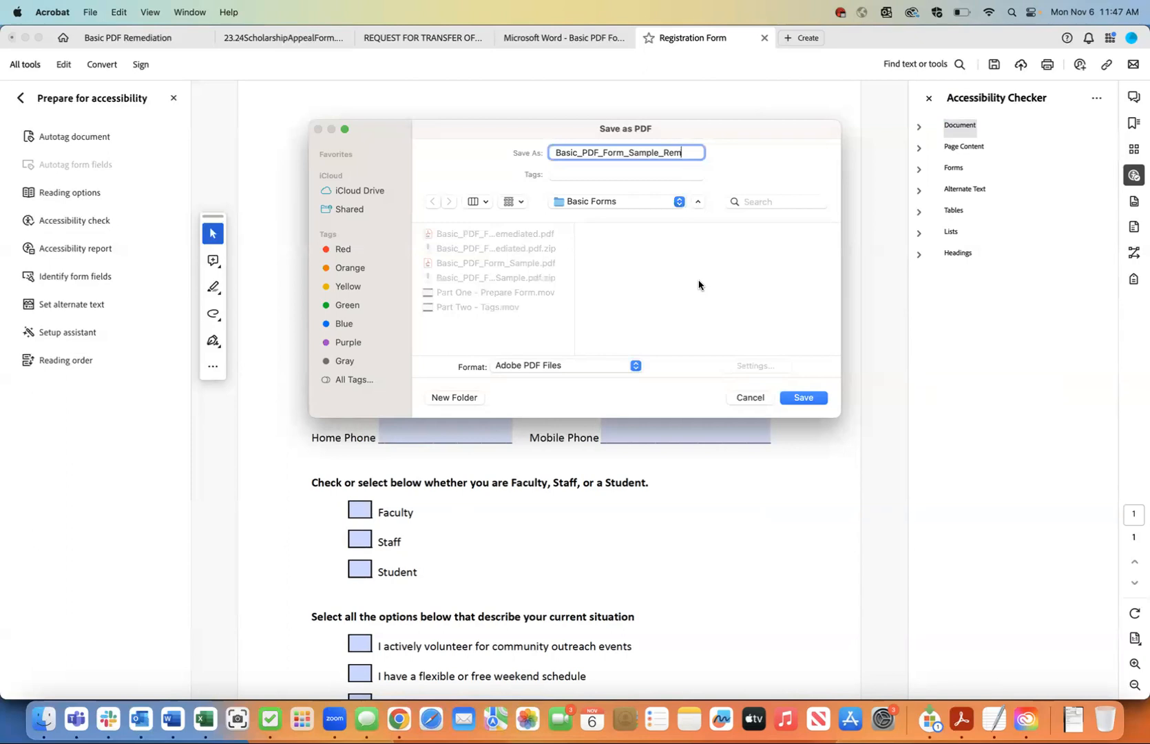
left_click(814, 399)
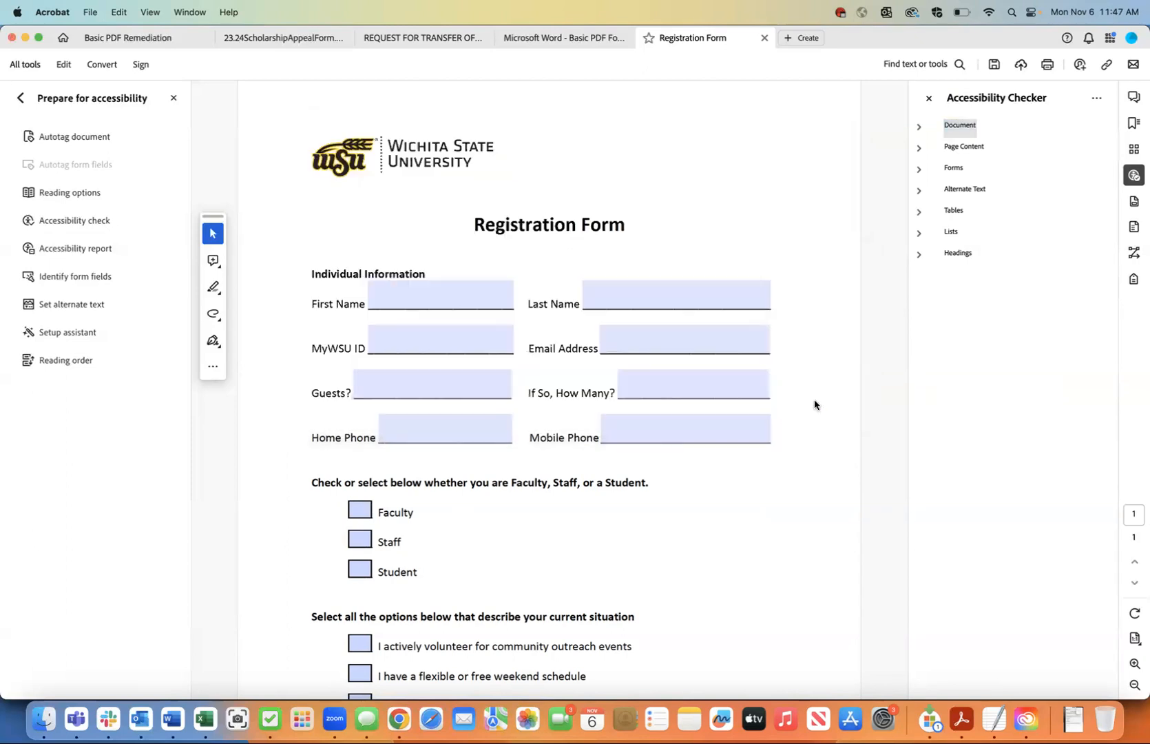